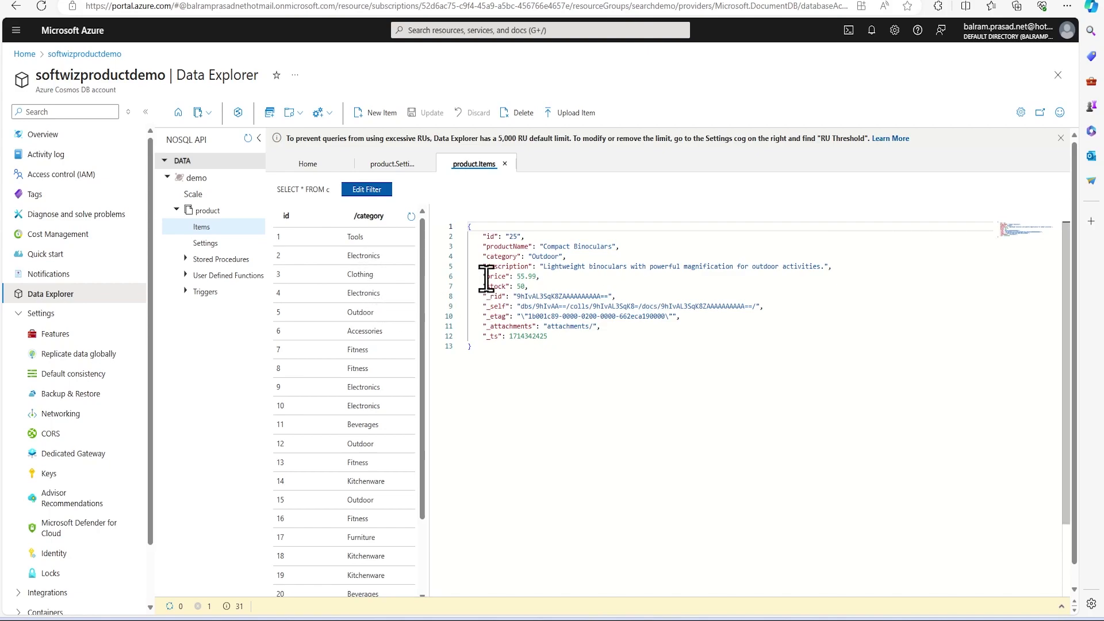
View the Ultimate Hammer product record, then go to the softwizsearchdemo search service overview.
click(345, 237)
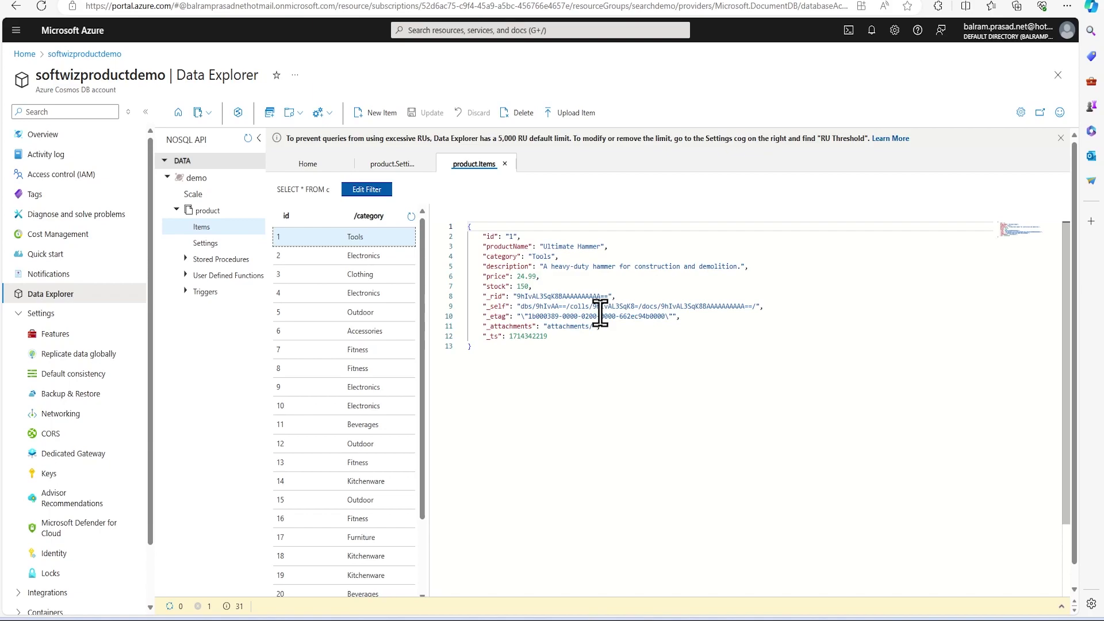
click(227, 3)
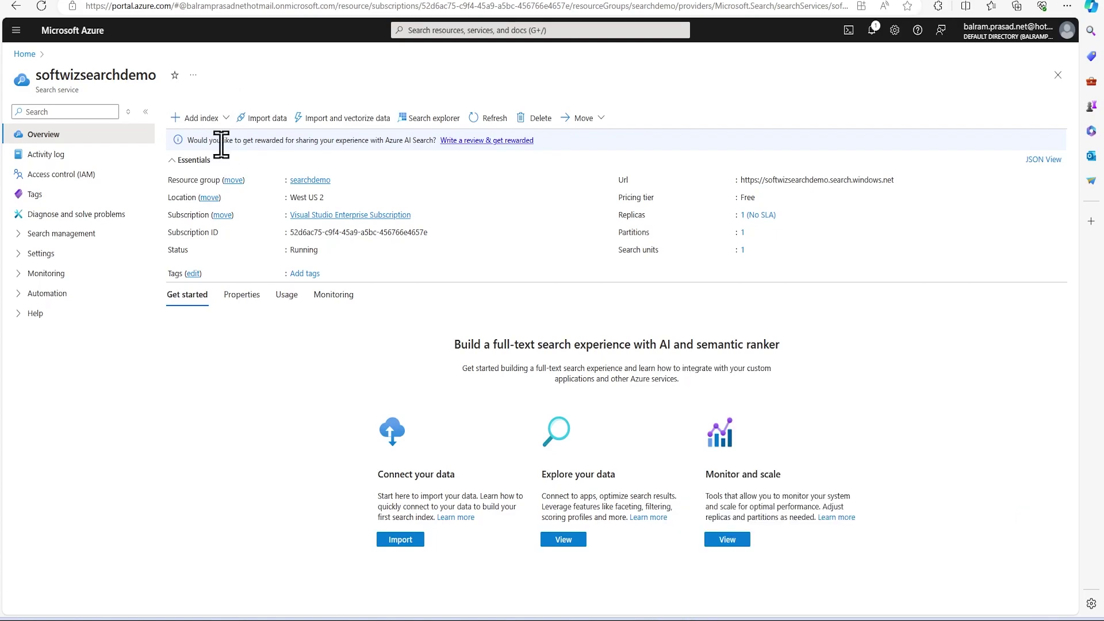
Start Import data from Azure Cosmos DB, naming the data source productds and using an existing connection.
click(268, 118)
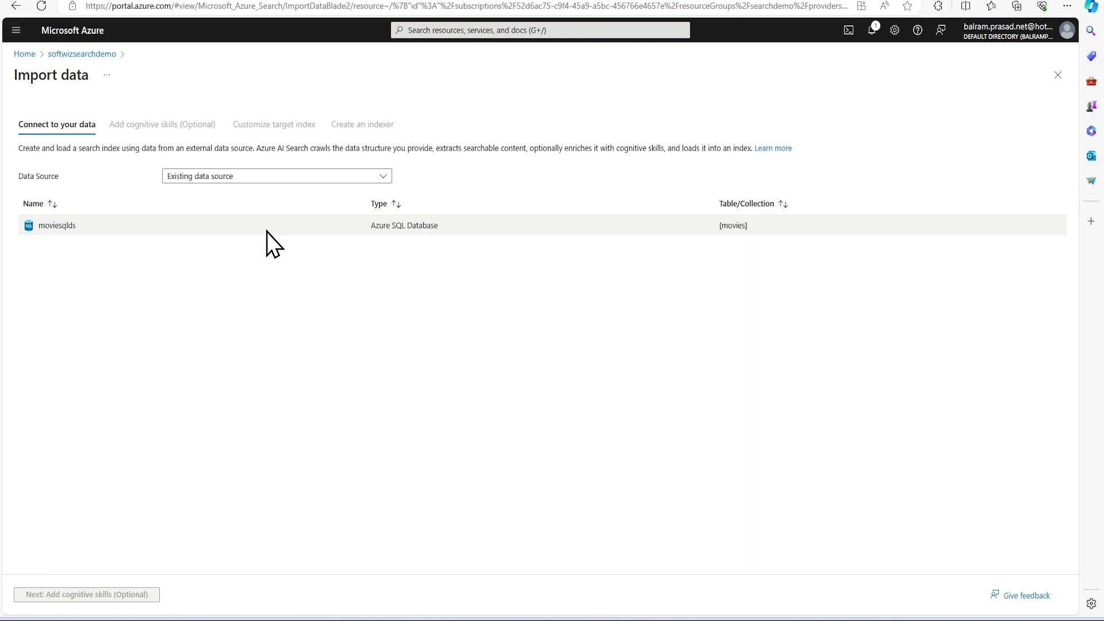
click(284, 176)
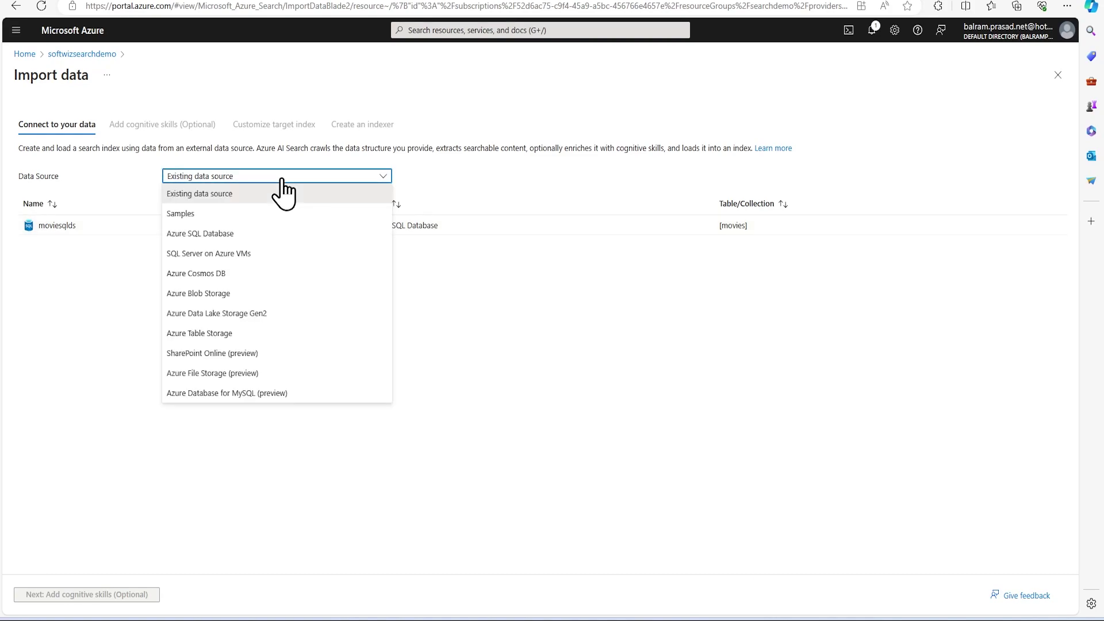
click(270, 278)
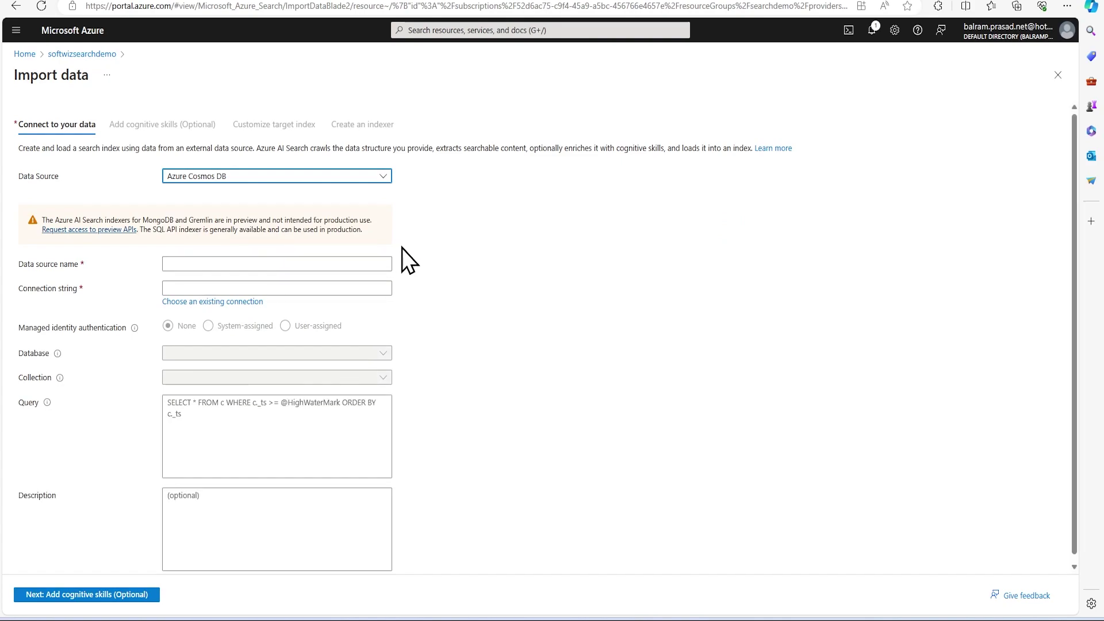
click(240, 264)
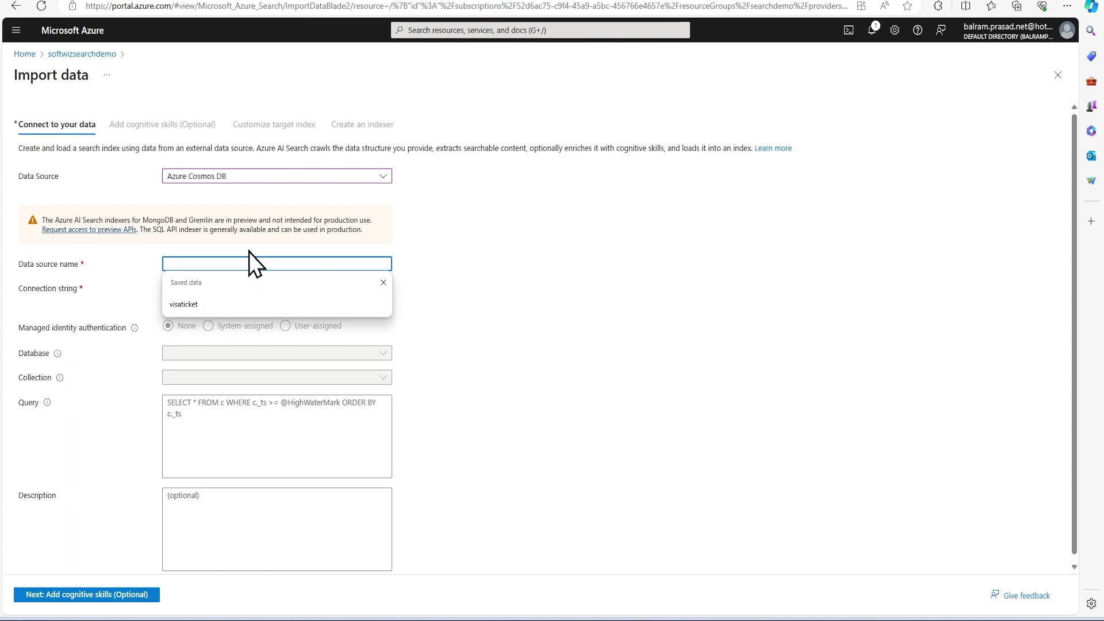
text(productds)
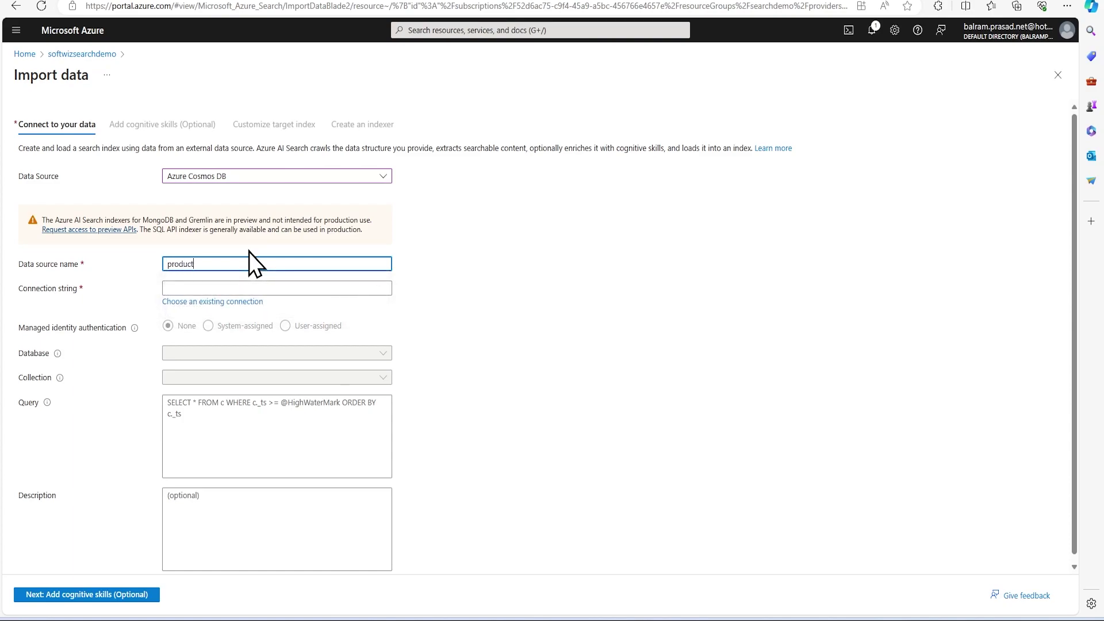
click(282, 288)
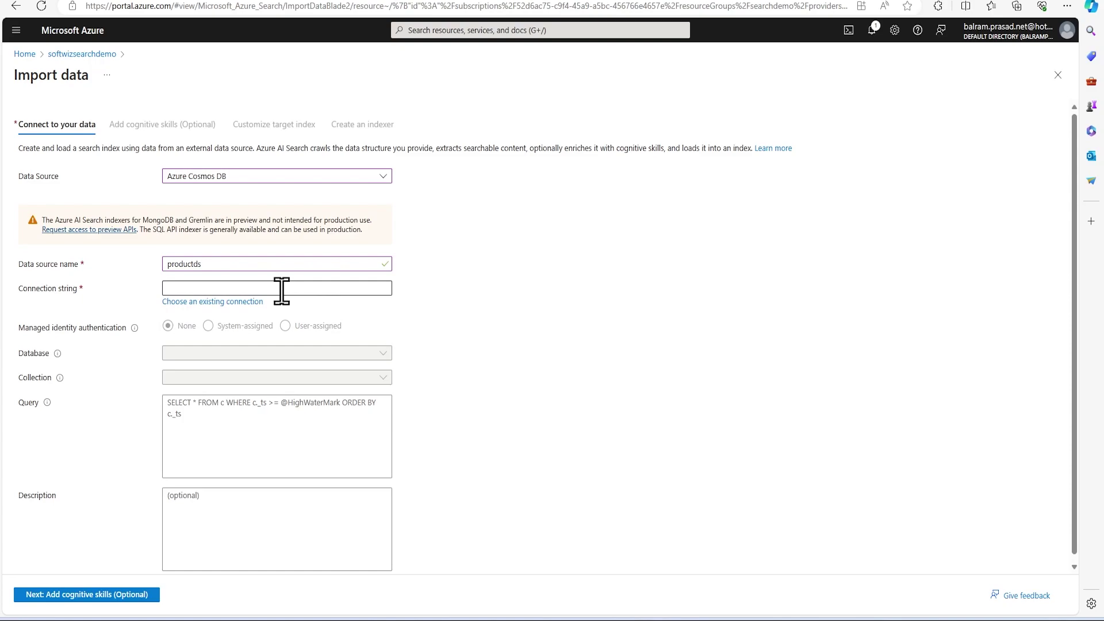
click(228, 301)
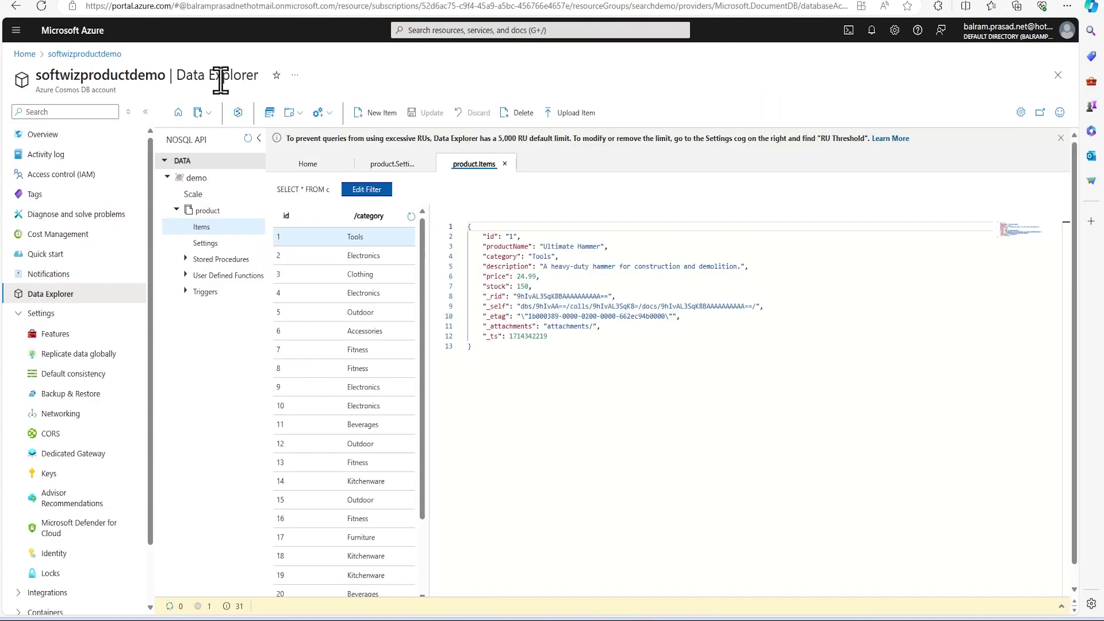
Set productds to the demo database and product collection, keeping the default query.
drag(130, 75, 70, 75)
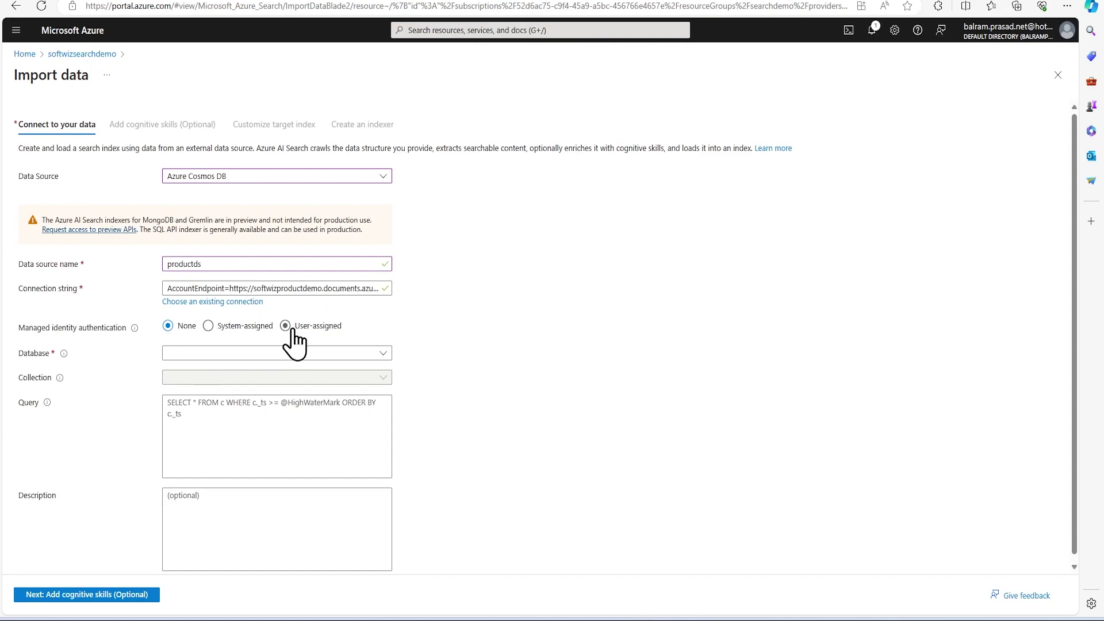
click(227, 354)
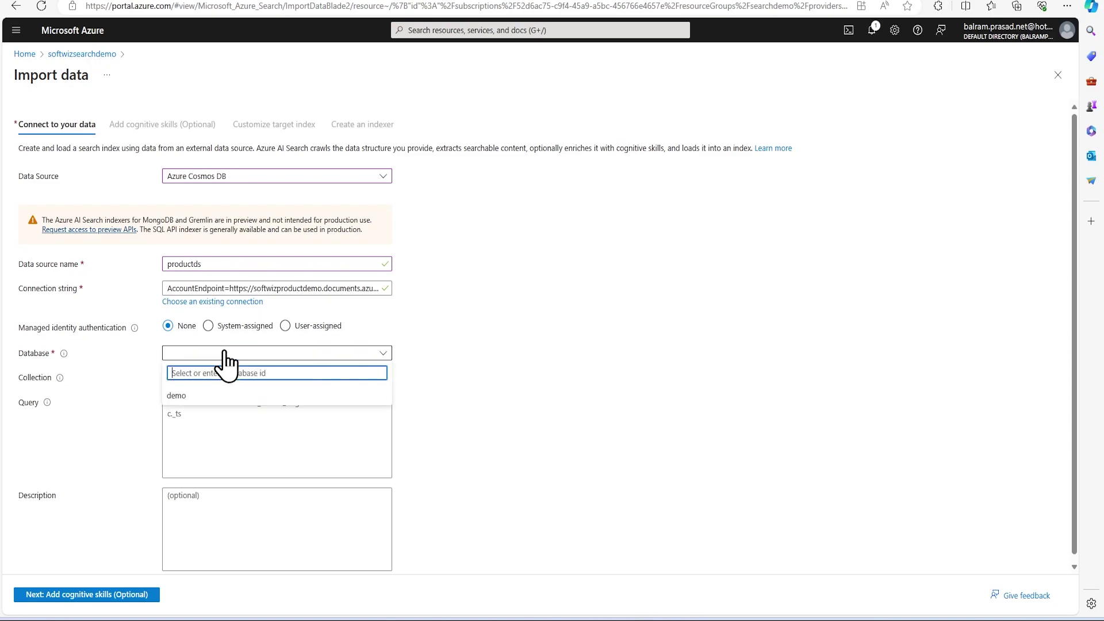
click(227, 394)
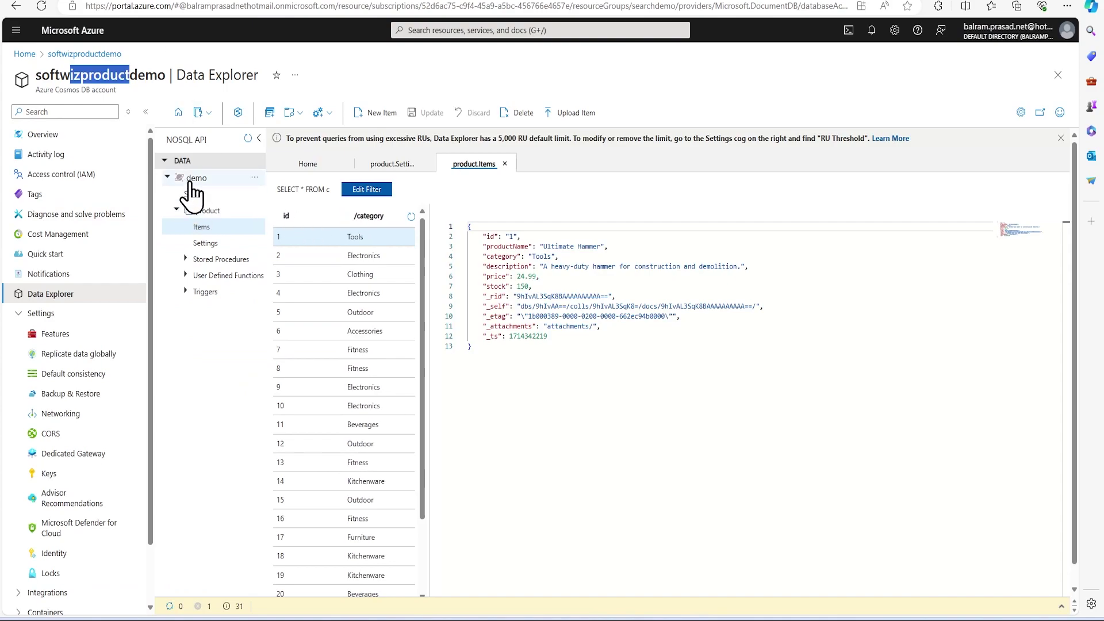
click(196, 178)
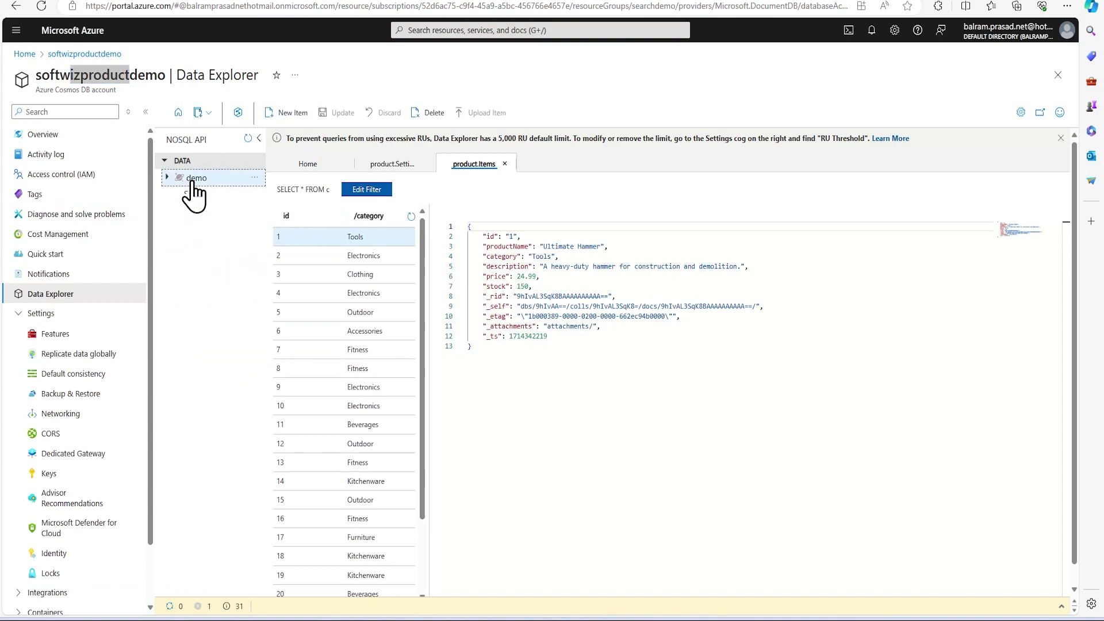
click(196, 178)
click(207, 211)
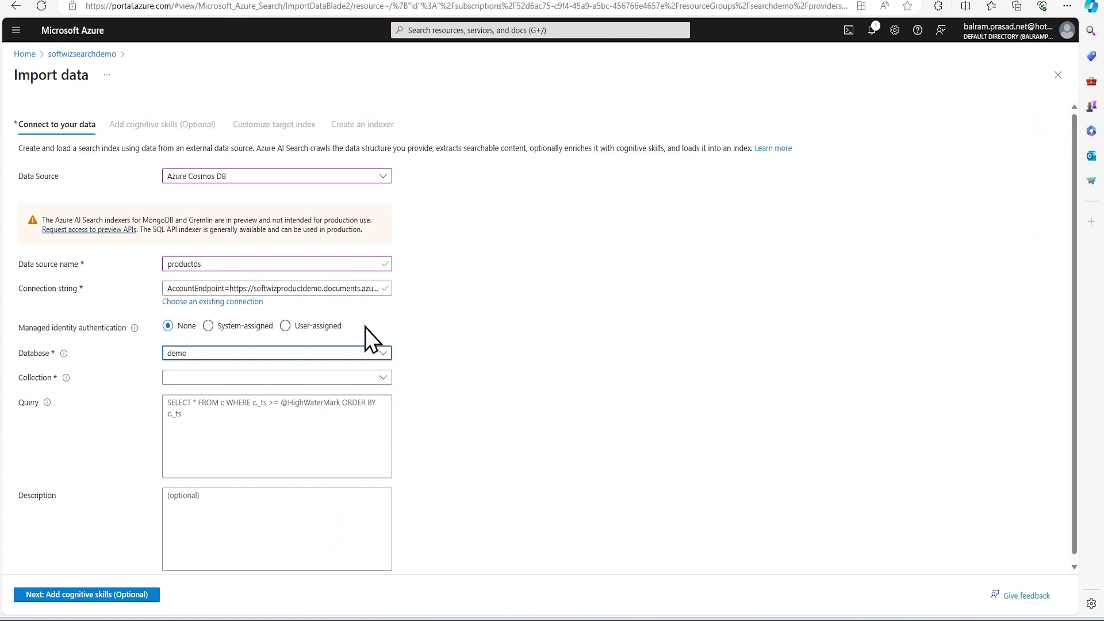
click(258, 378)
click(263, 398)
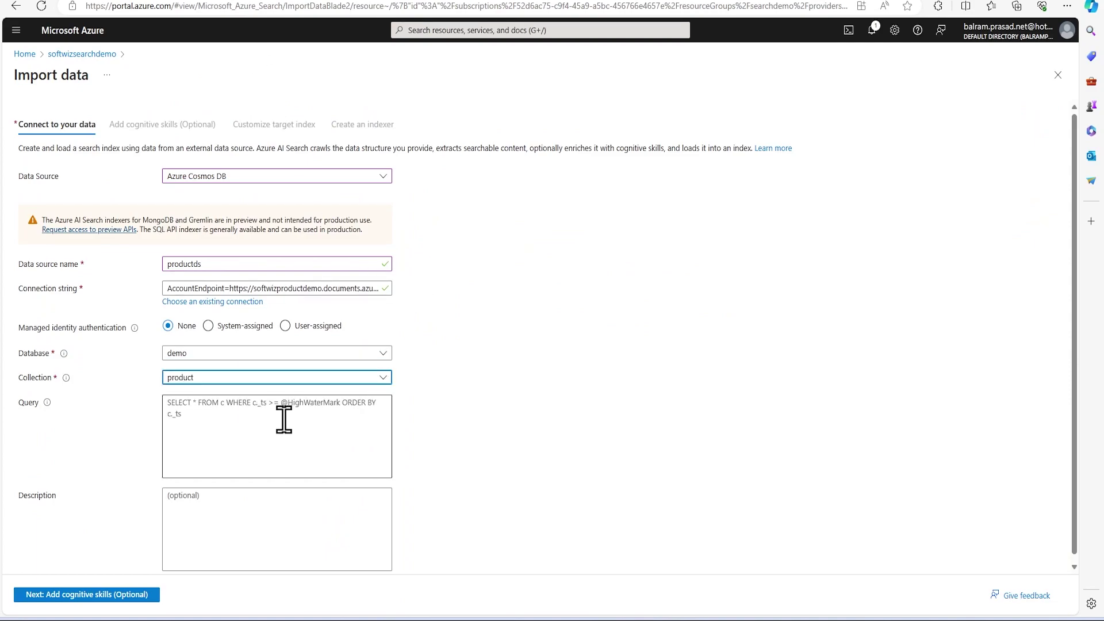
click(244, 431)
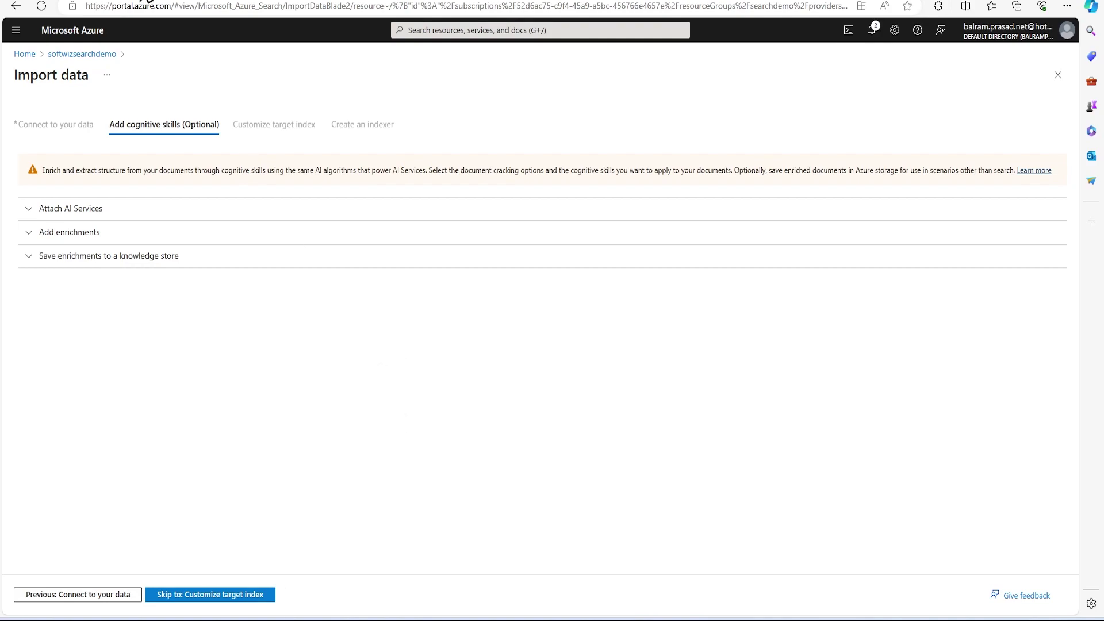
click(82, 53)
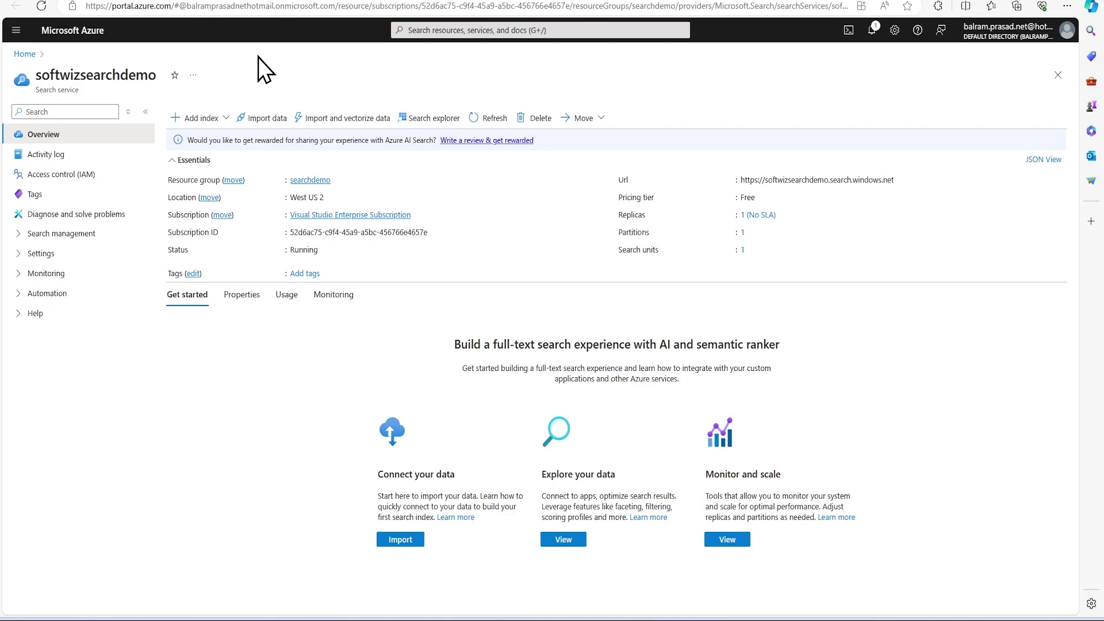
click(61, 235)
click(54, 254)
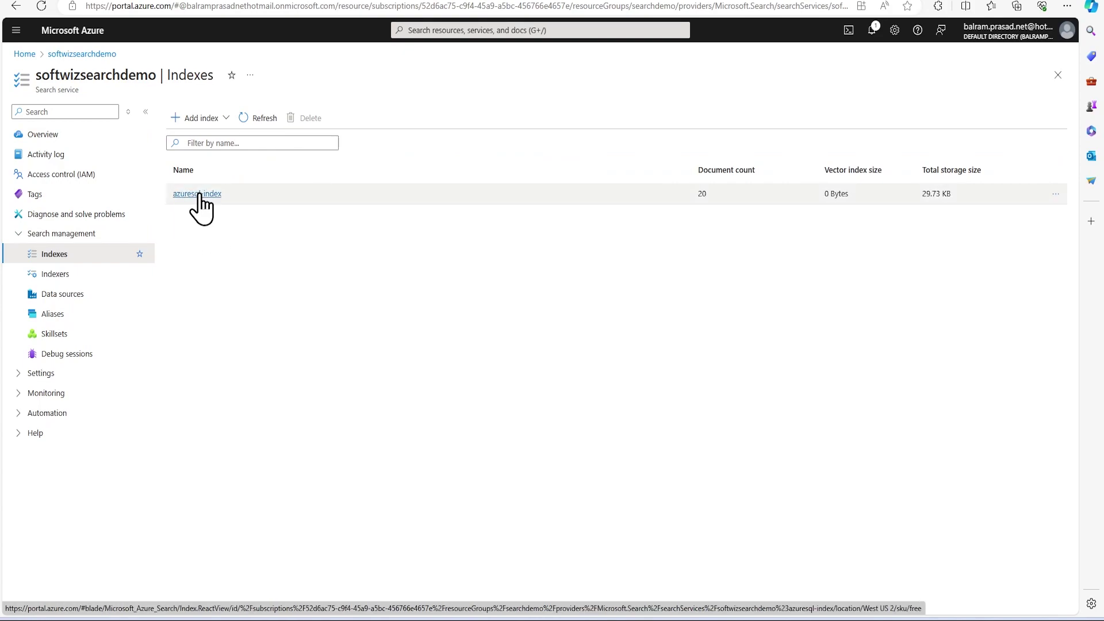
click(48, 274)
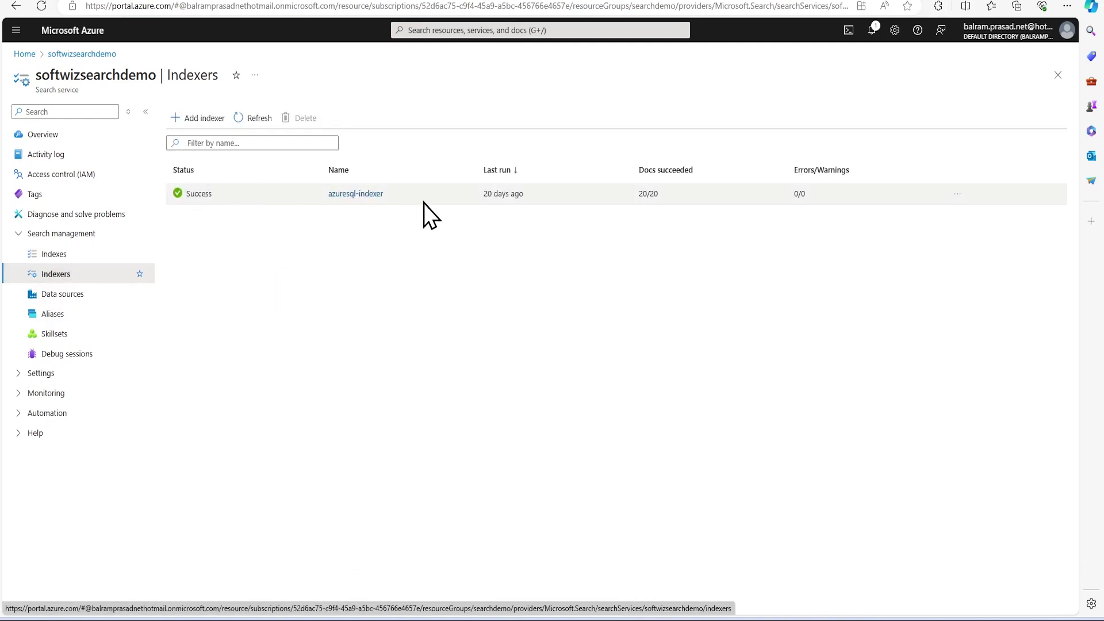
click(63, 293)
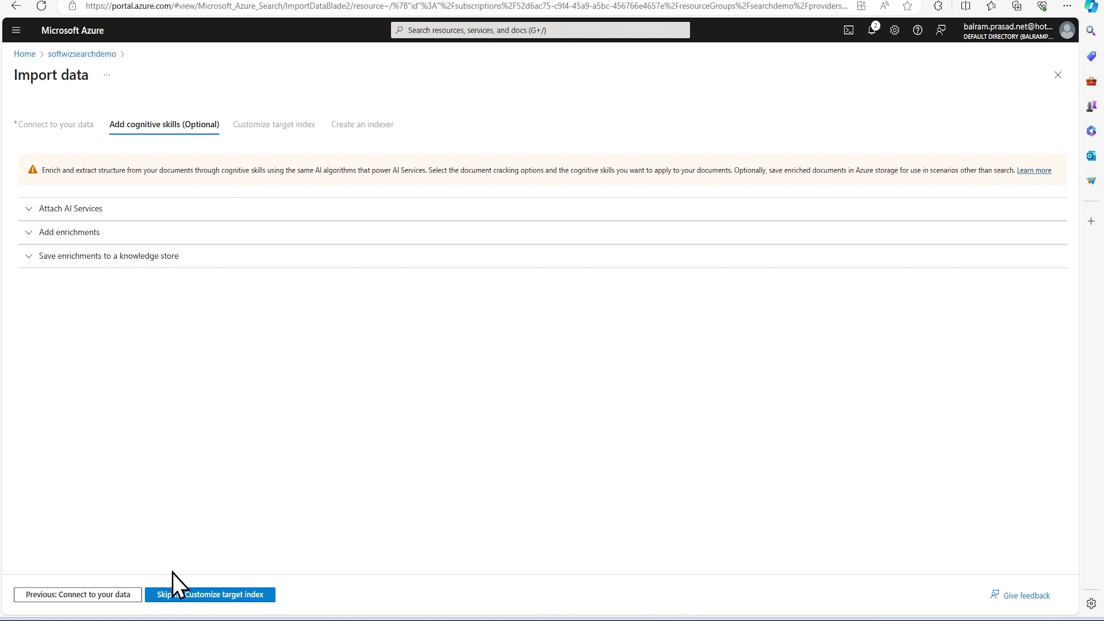
Rename the target index to cosmosdb-index-demo and set id as its key field.
click(250, 596)
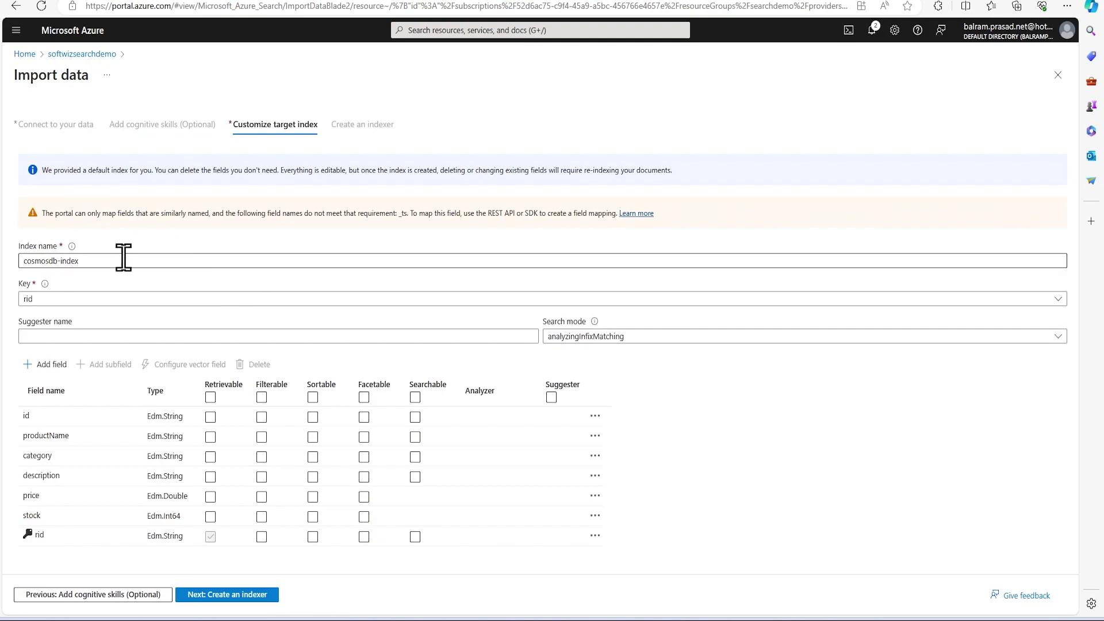
double_click(48, 261)
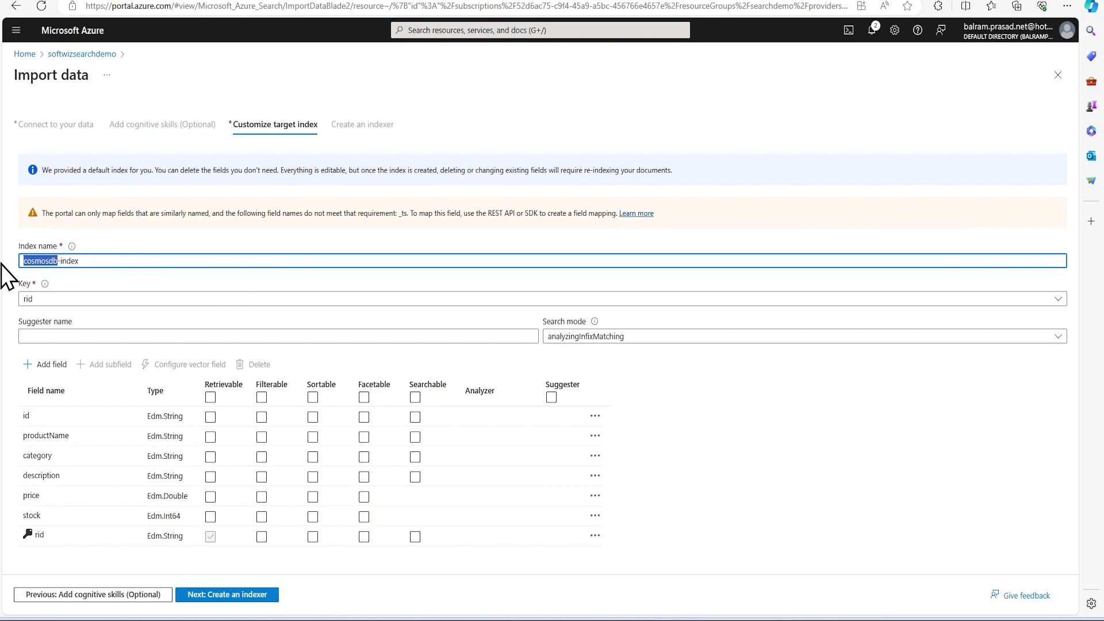
click(106, 261)
text(-)
text(demo)
click(98, 299)
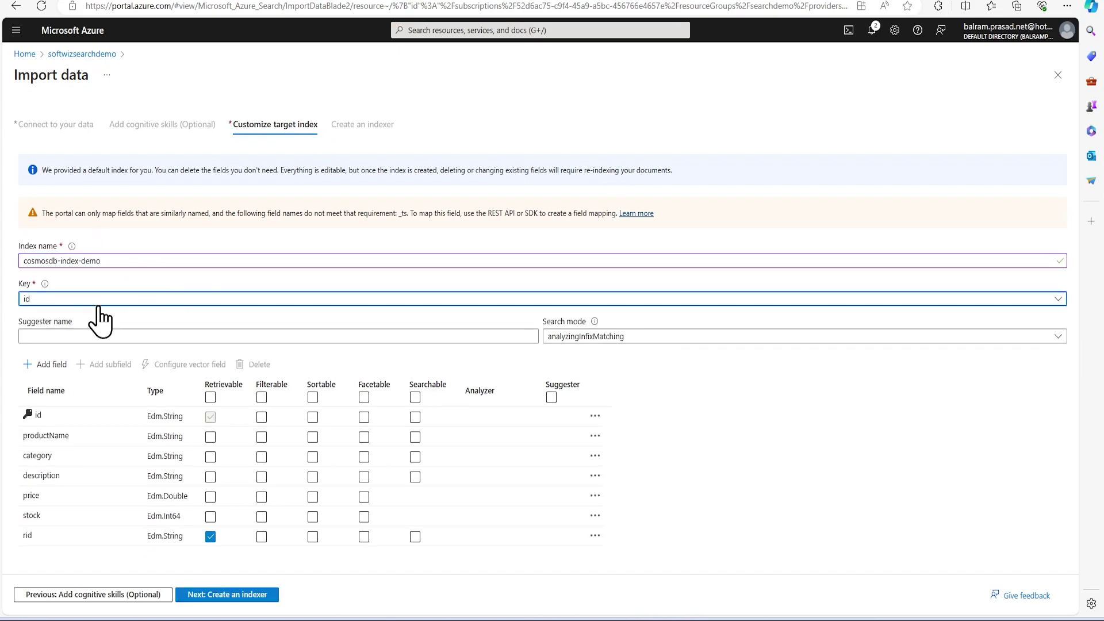
click(101, 318)
key(ctrl+Tab)
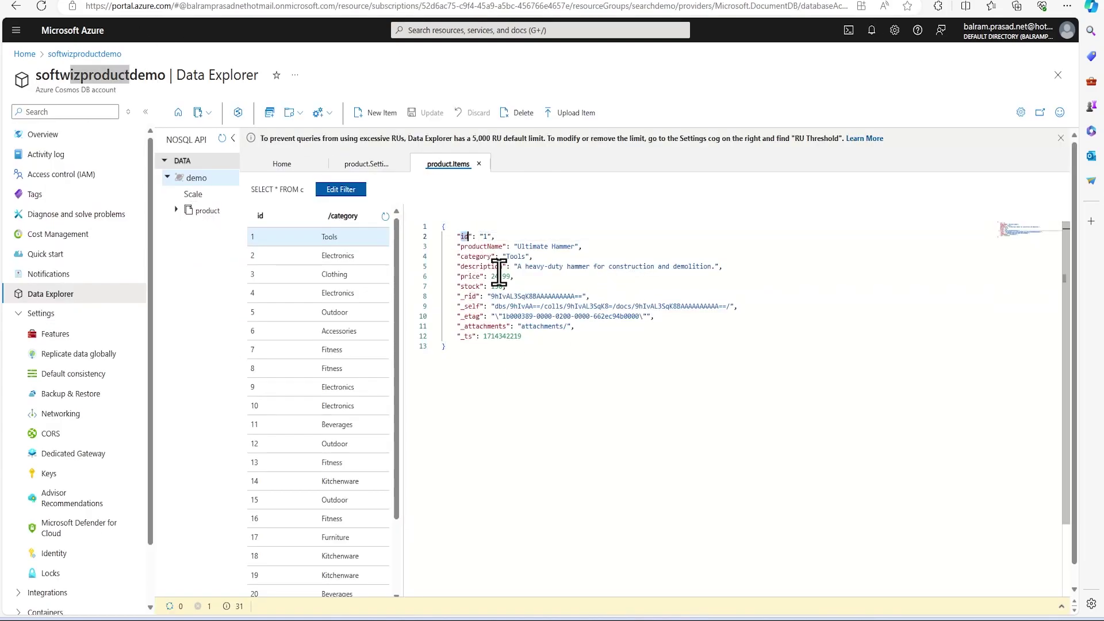
double_click(468, 296)
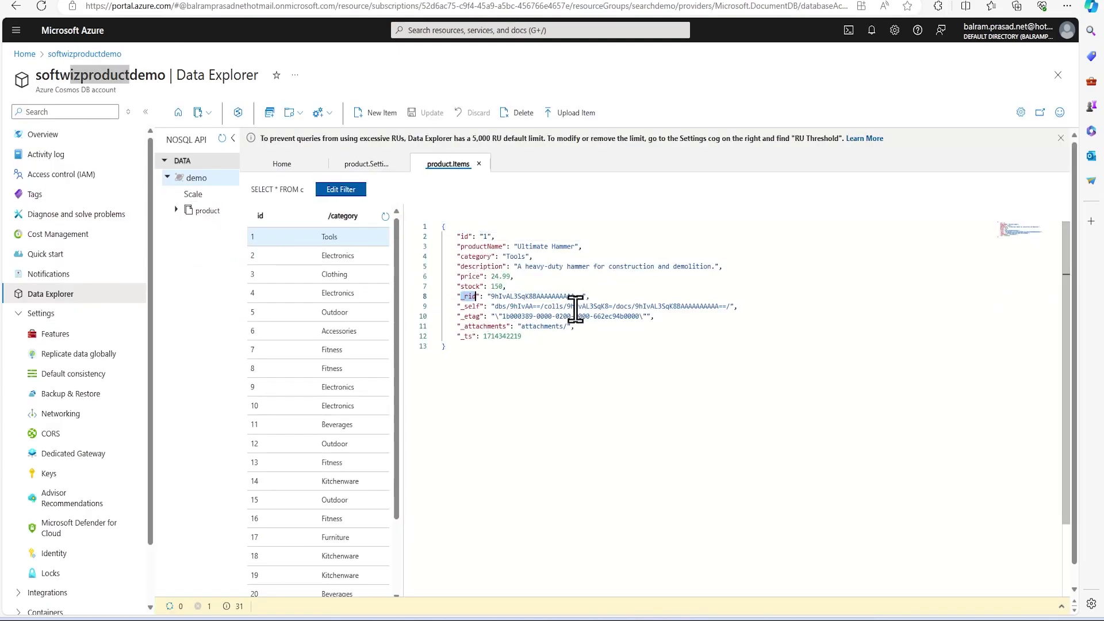
click(302, 3)
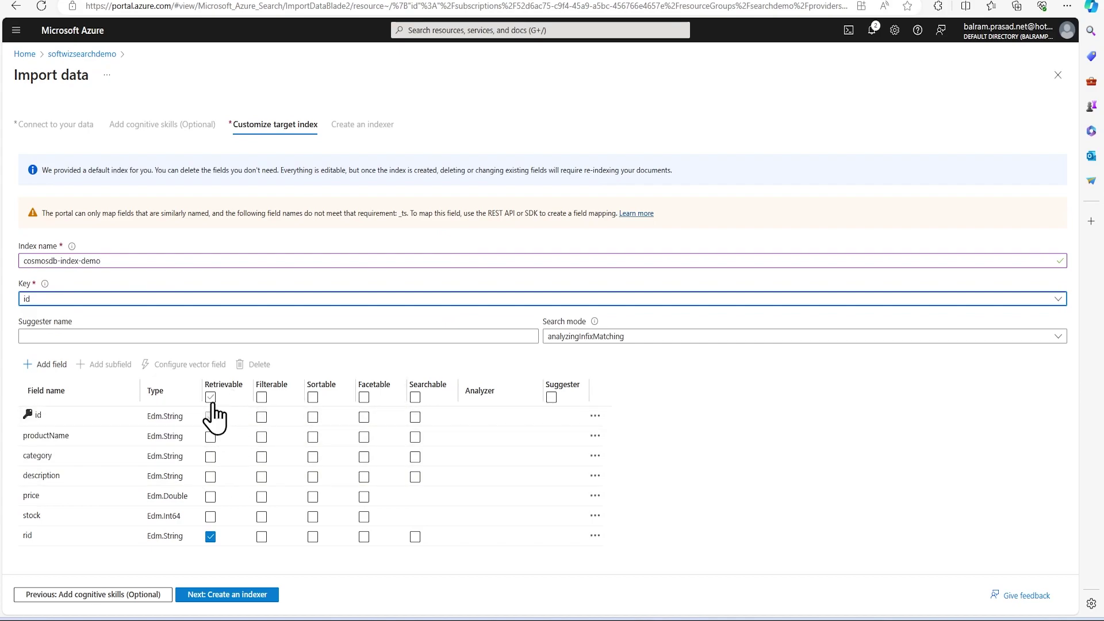
Make productName retrievable, filterable, sortable, facetable and searchable with the Standard - Lucene analyzer.
click(312, 416)
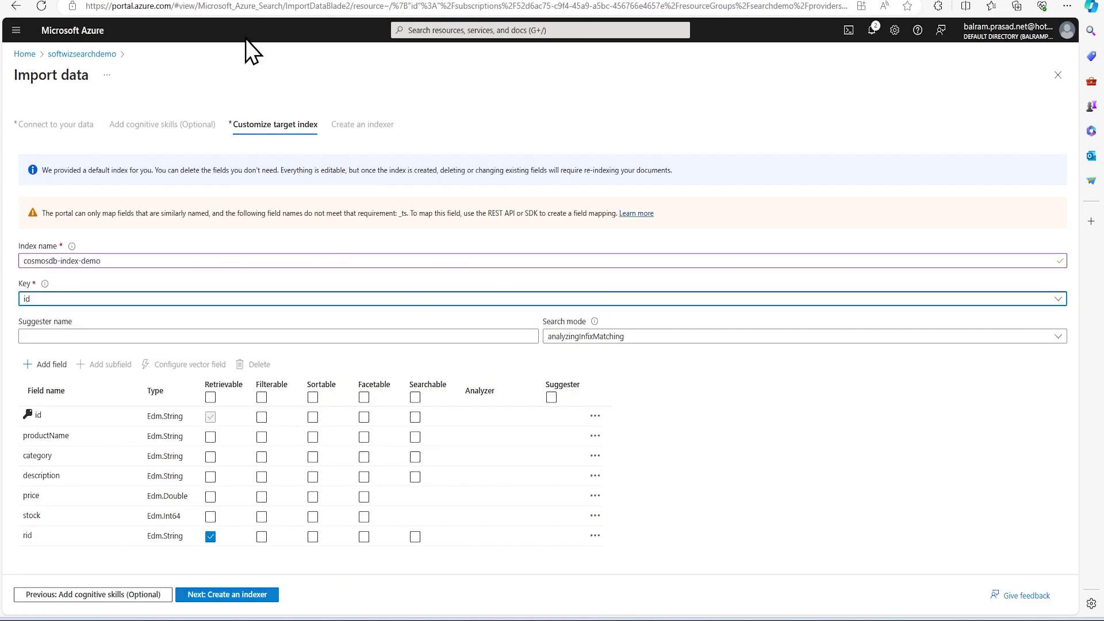
click(211, 436)
click(216, 475)
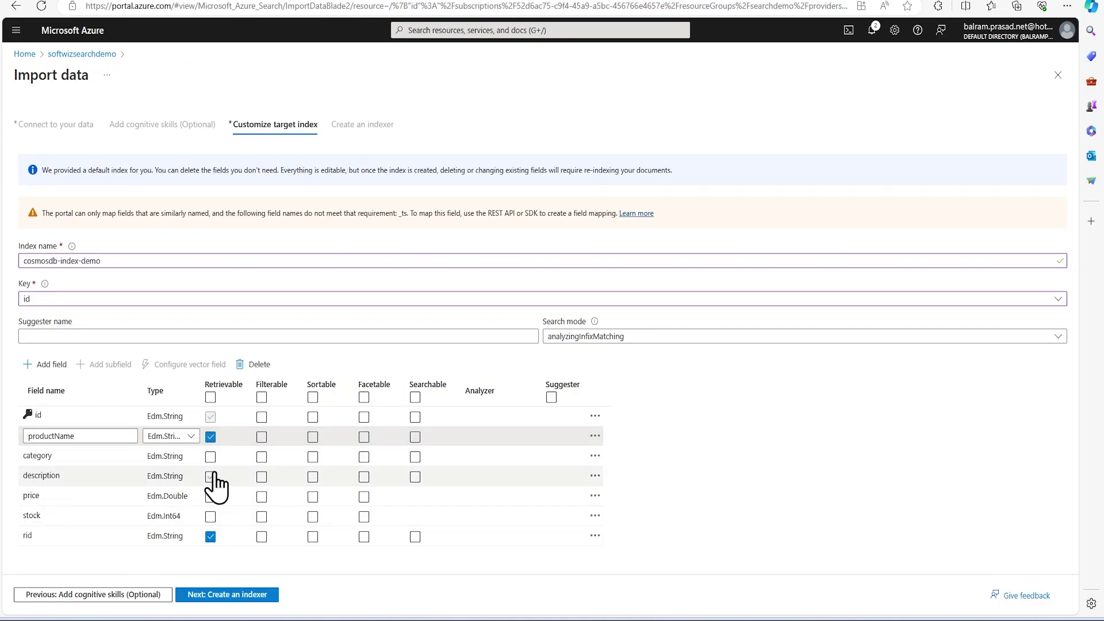
click(262, 435)
click(312, 436)
click(364, 436)
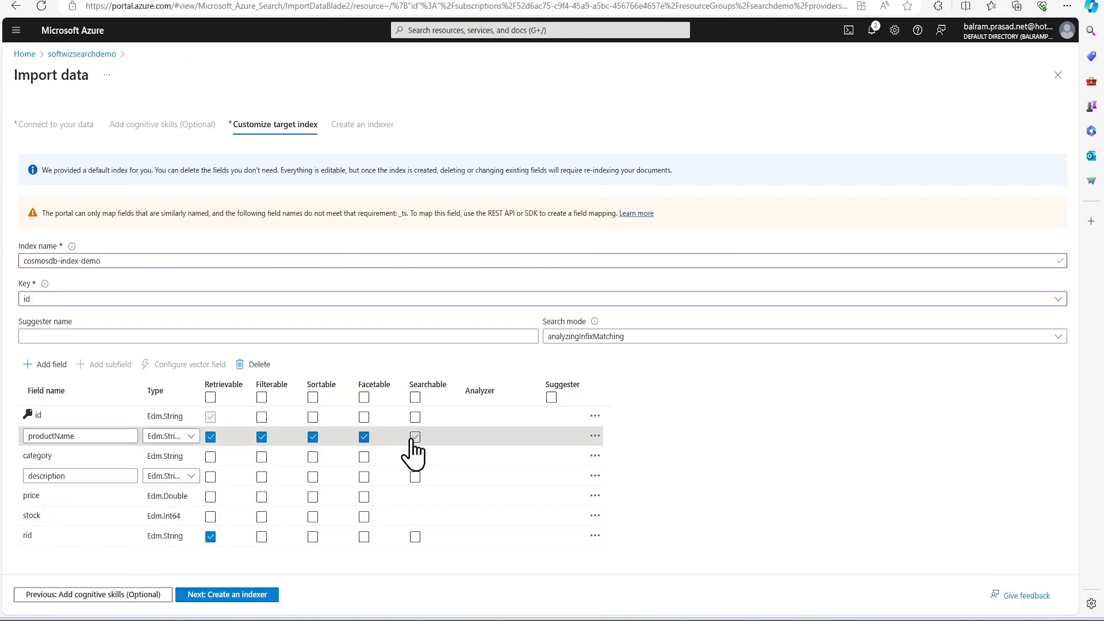
click(415, 436)
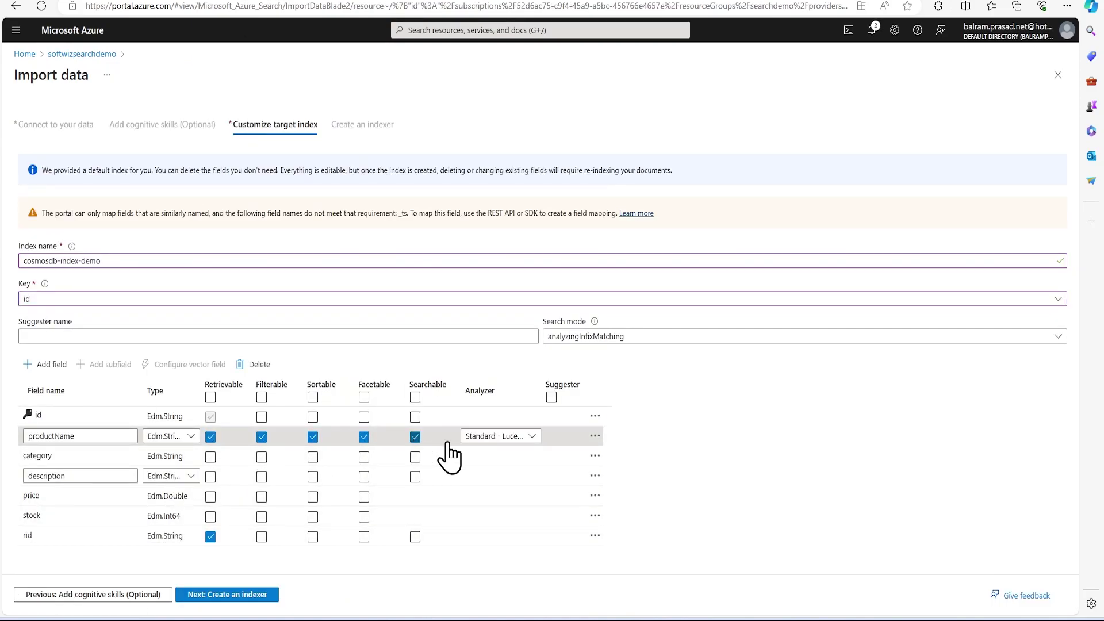
click(500, 436)
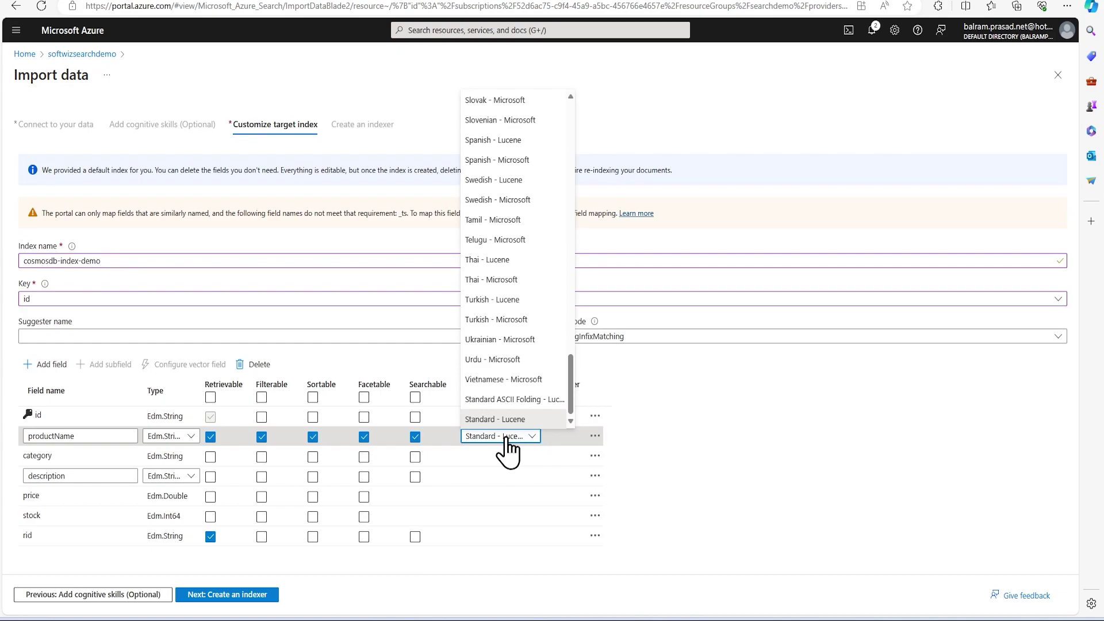
click(509, 436)
Make category and description retrievable, filterable, sortable, facetable and searchable.
click(211, 456)
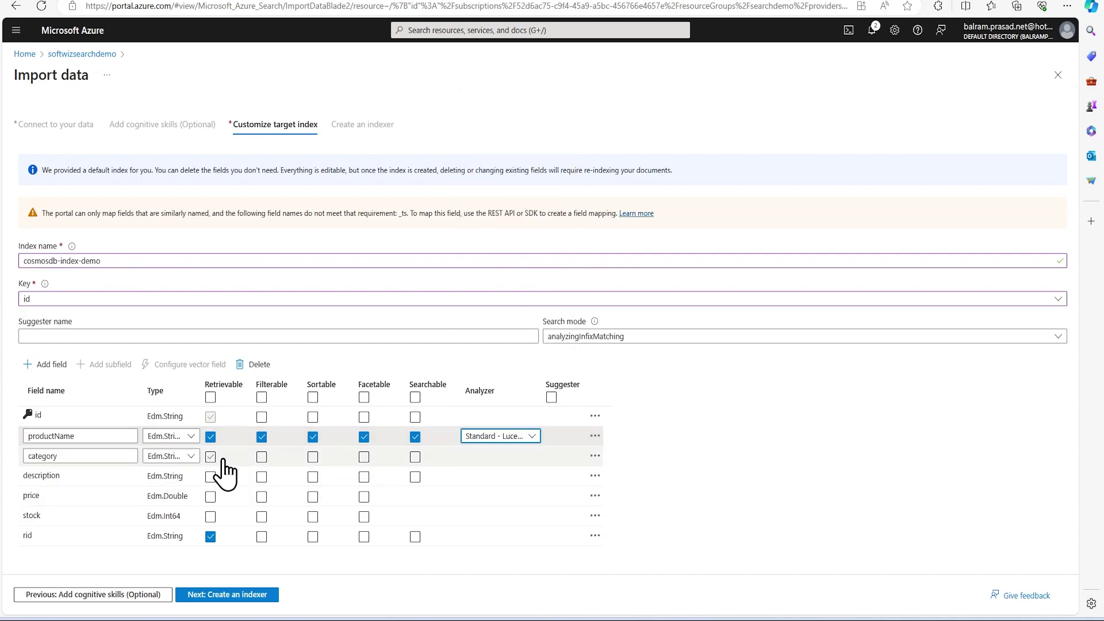
click(261, 456)
click(313, 456)
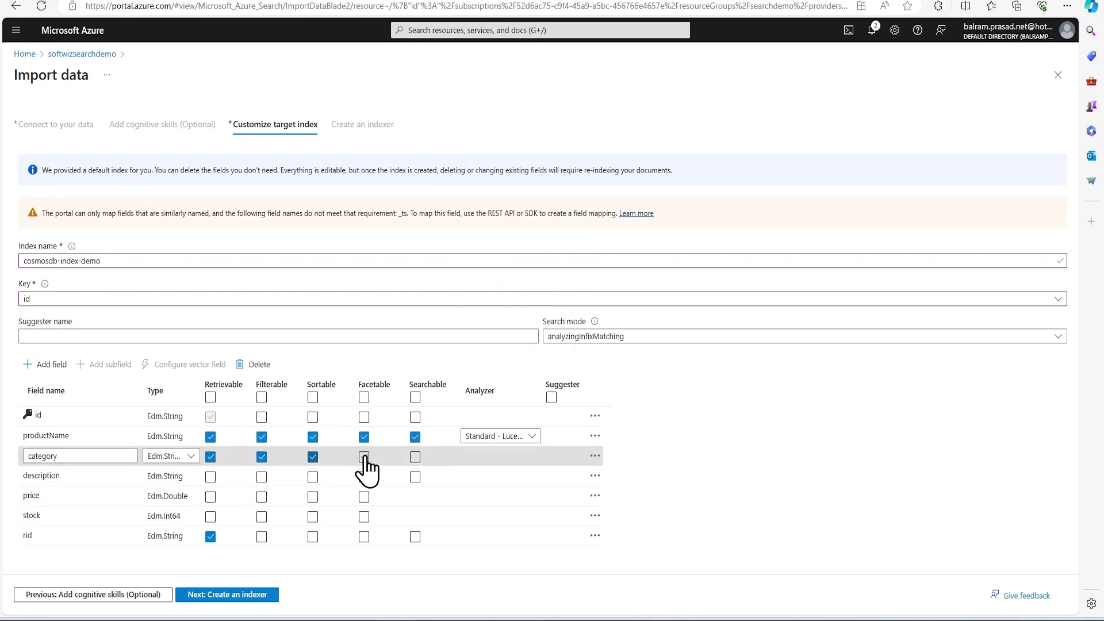
click(364, 457)
click(415, 457)
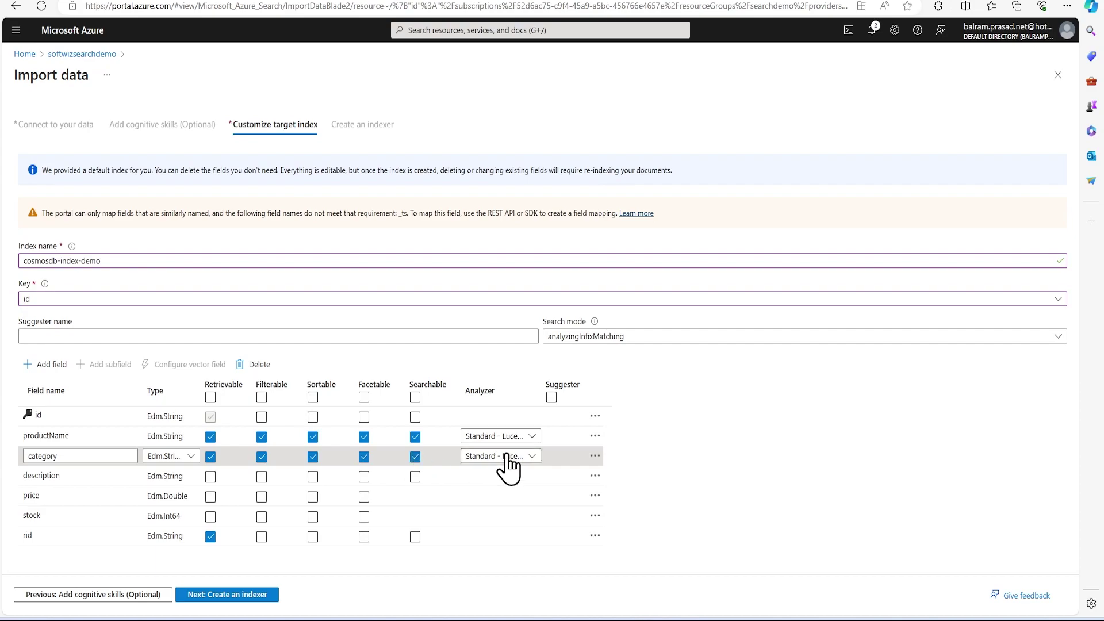
click(211, 476)
click(261, 476)
click(313, 477)
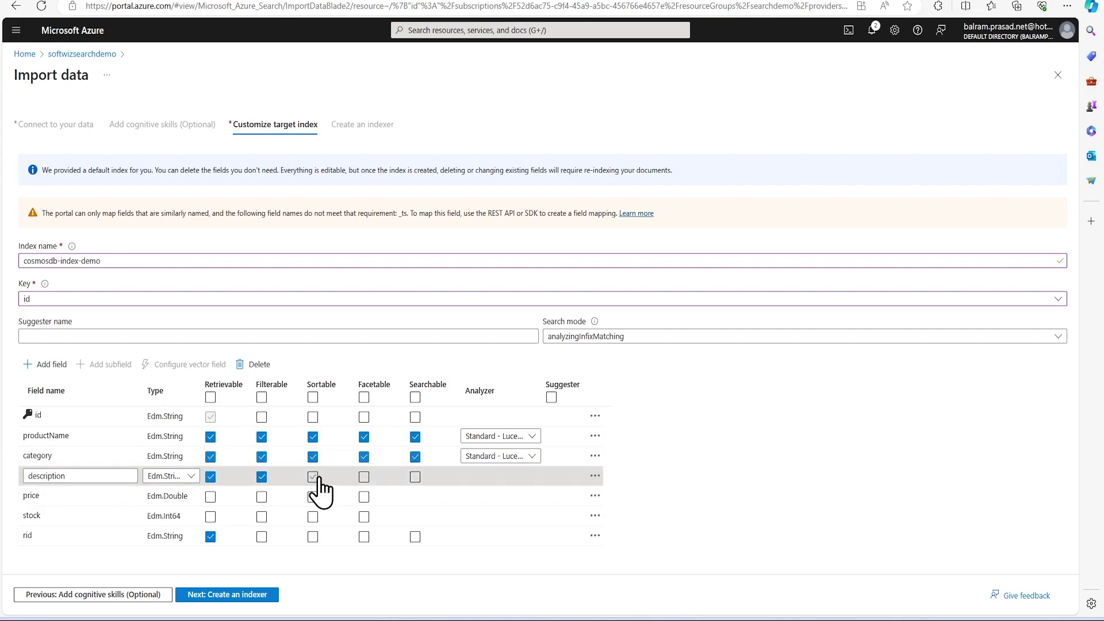
click(364, 477)
click(415, 476)
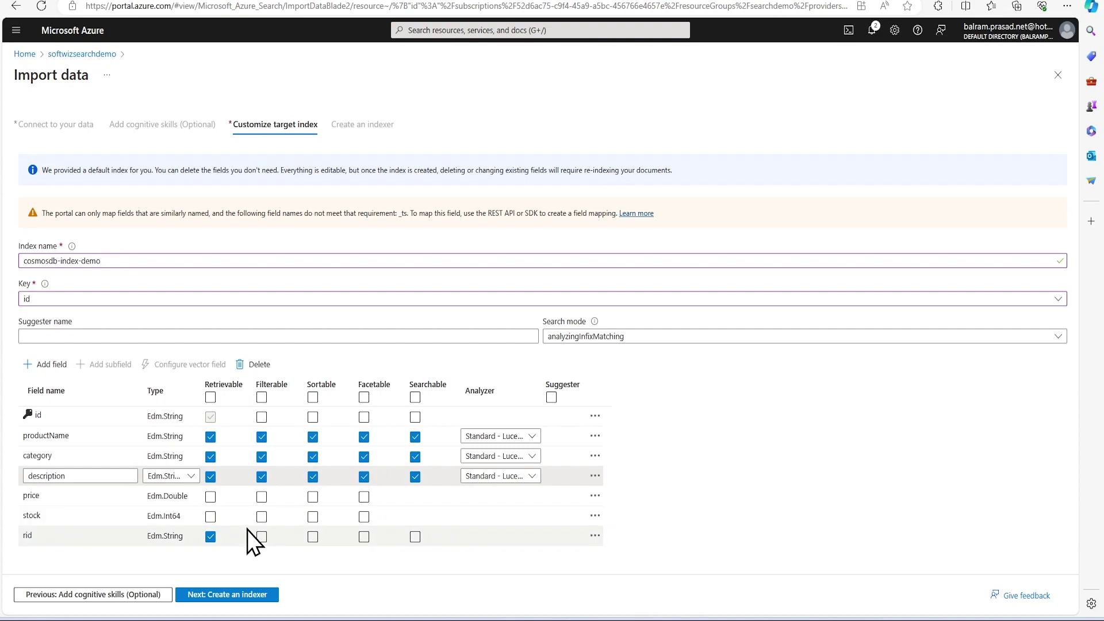
Make price and stock retrievable, filterable and sortable, then continue to the indexer step.
click(210, 497)
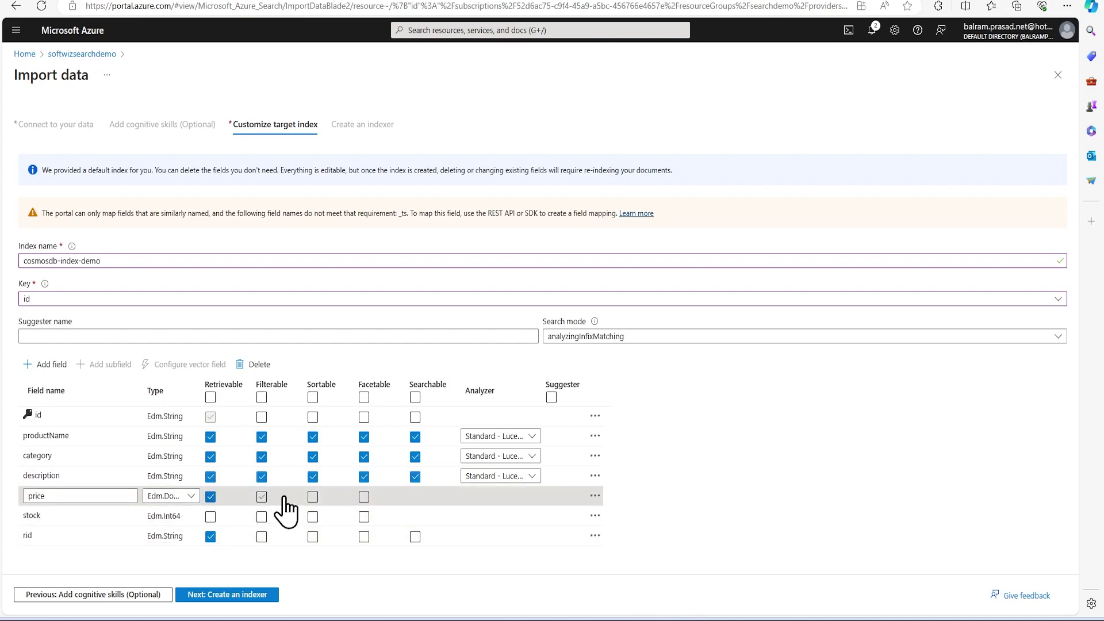
click(262, 497)
click(313, 498)
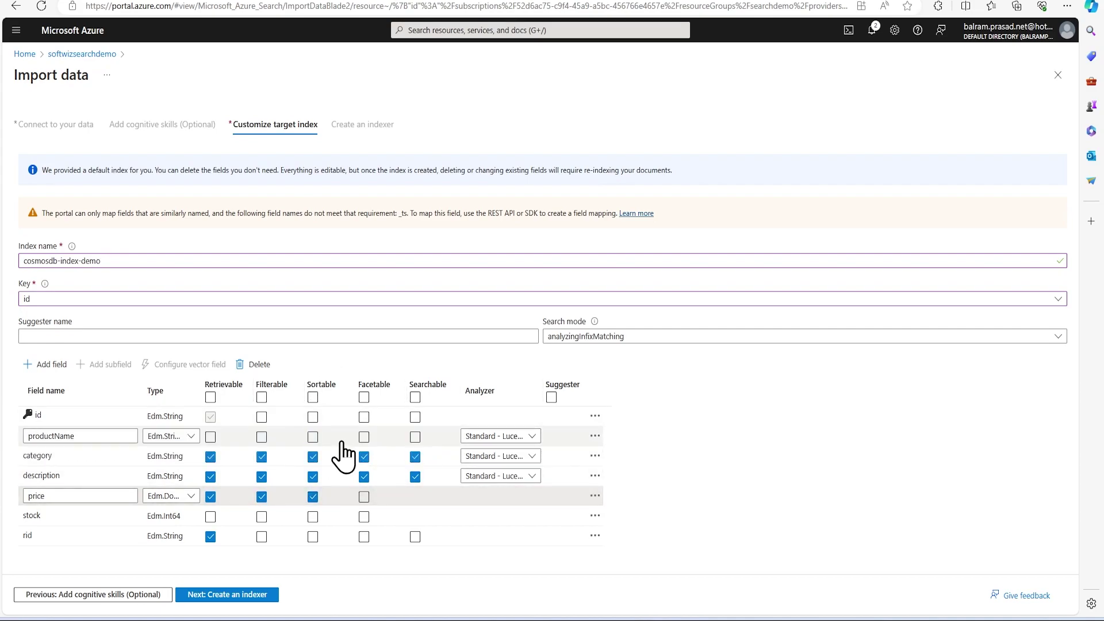
click(211, 516)
click(262, 515)
click(313, 517)
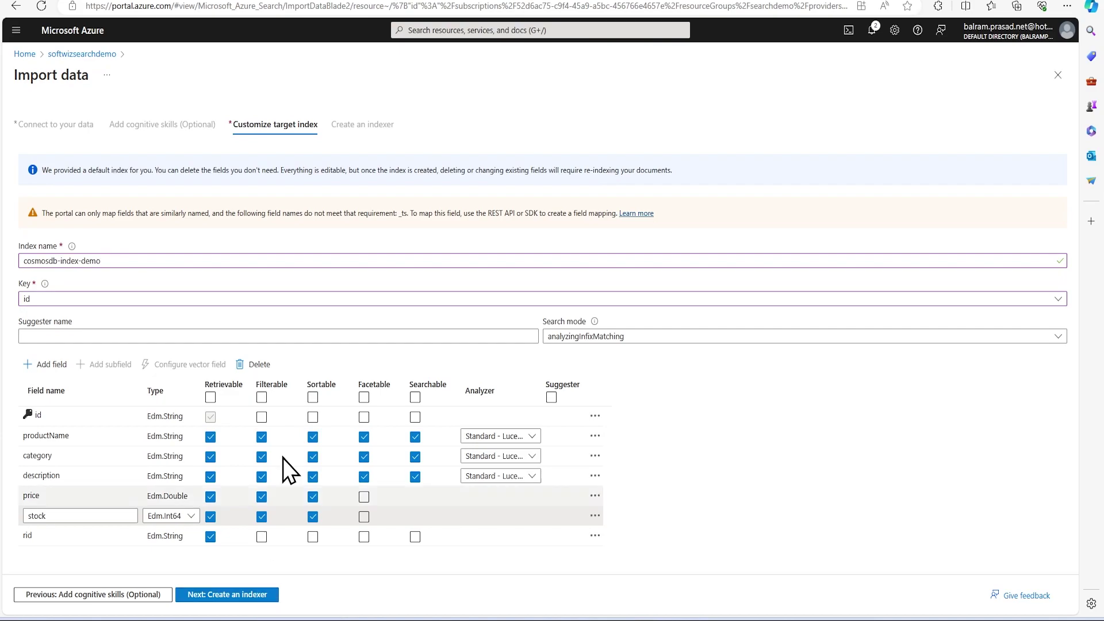
drag(106, 260, 4, 274)
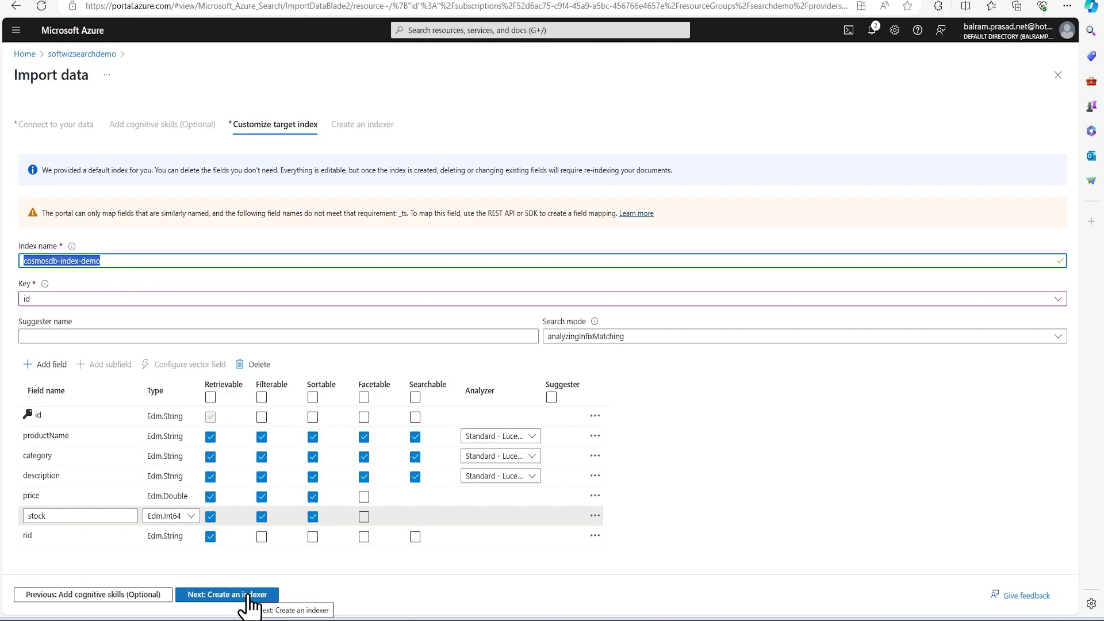
click(227, 594)
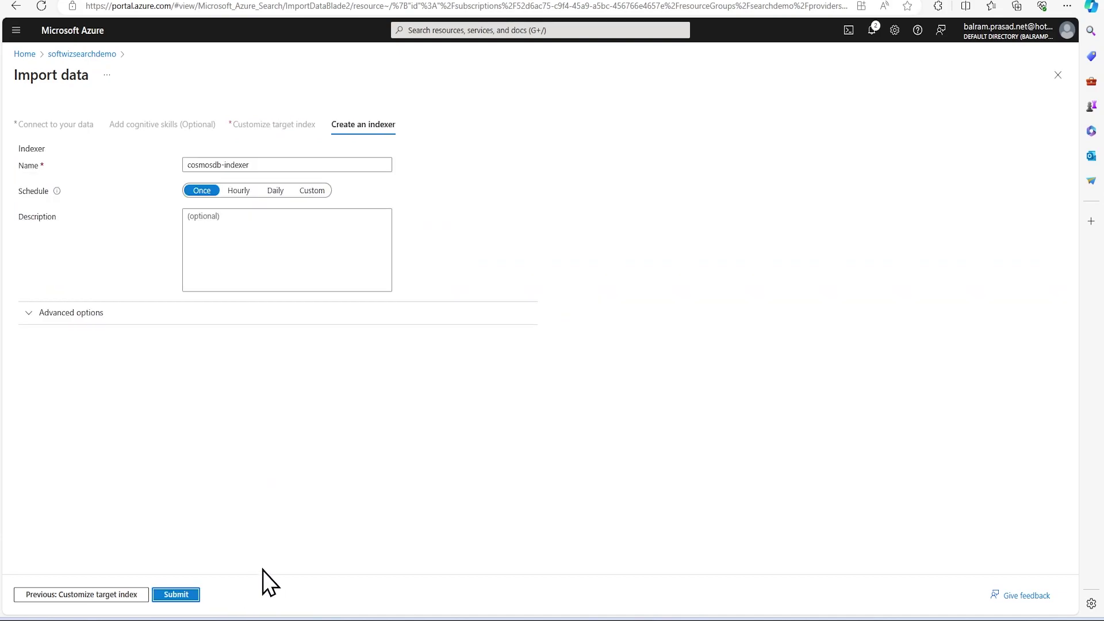
After trying Hourly and deletion tracking, submit cosmosdb-indexer to run Once without tracking.
click(239, 191)
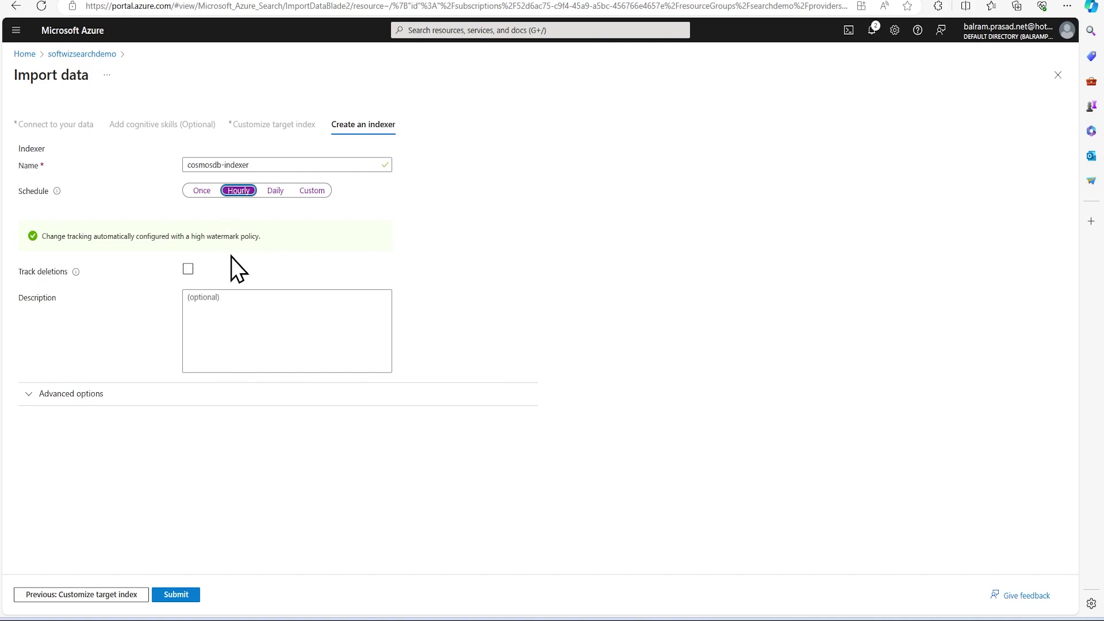
click(188, 269)
click(255, 298)
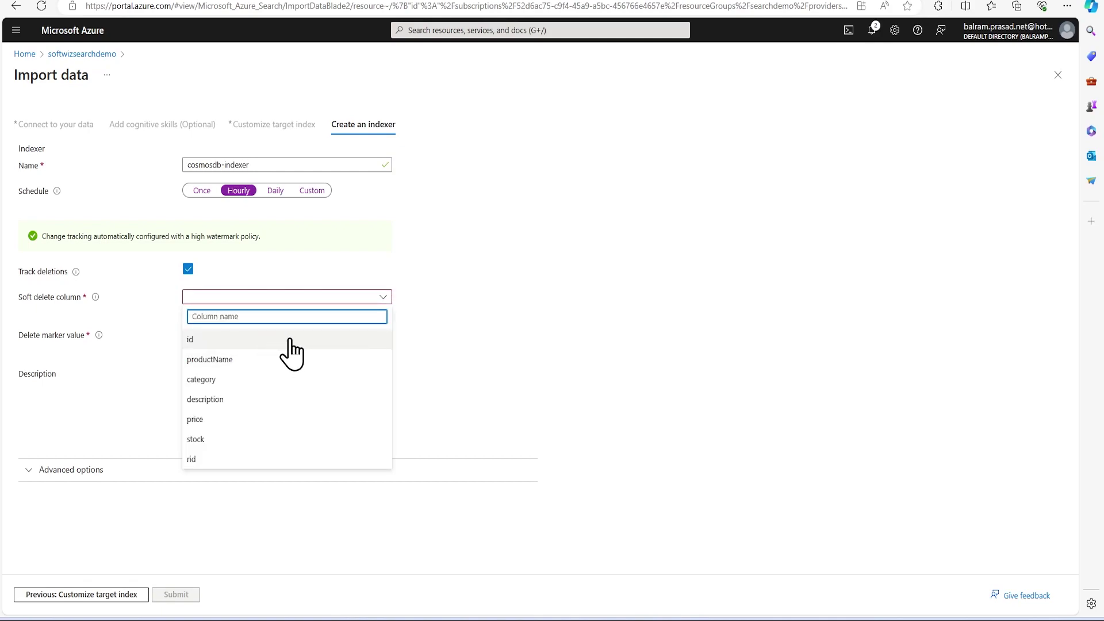
click(544, 353)
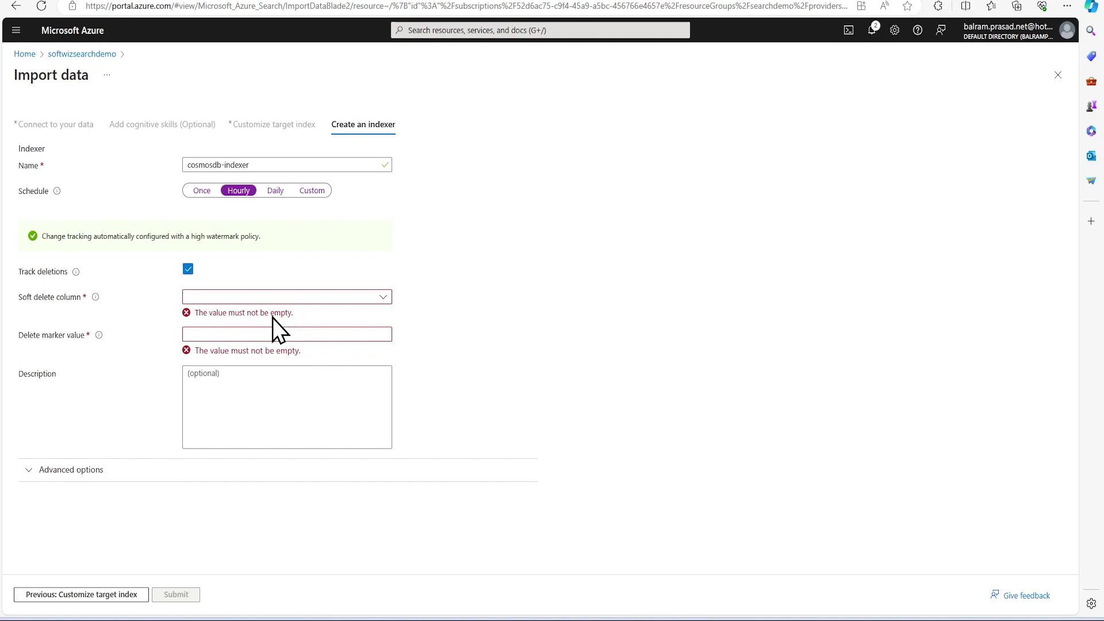
click(189, 269)
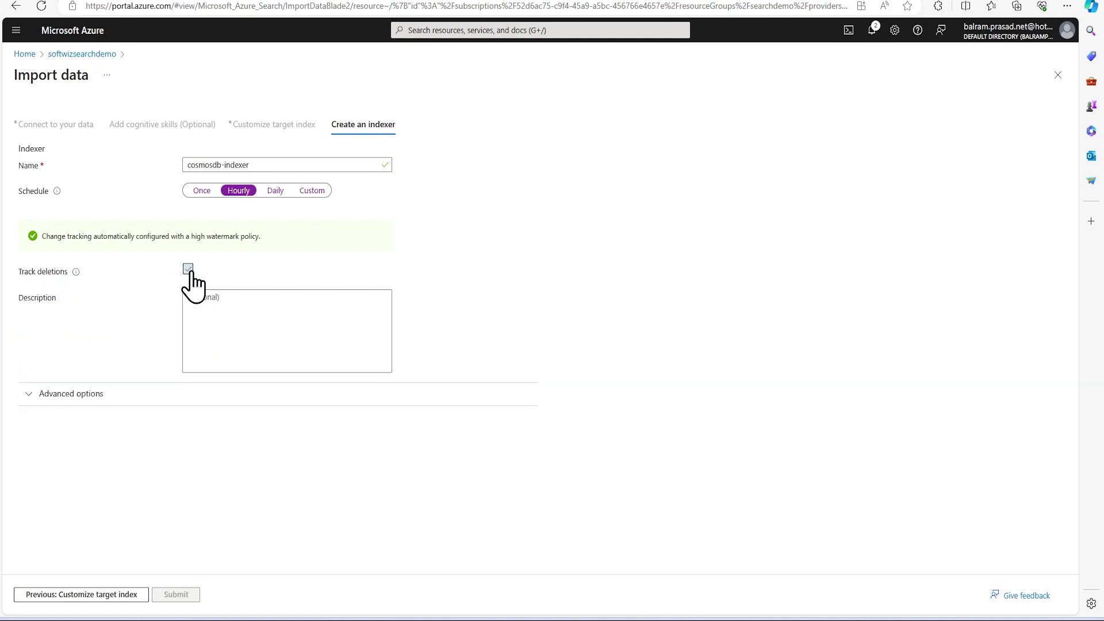
click(201, 191)
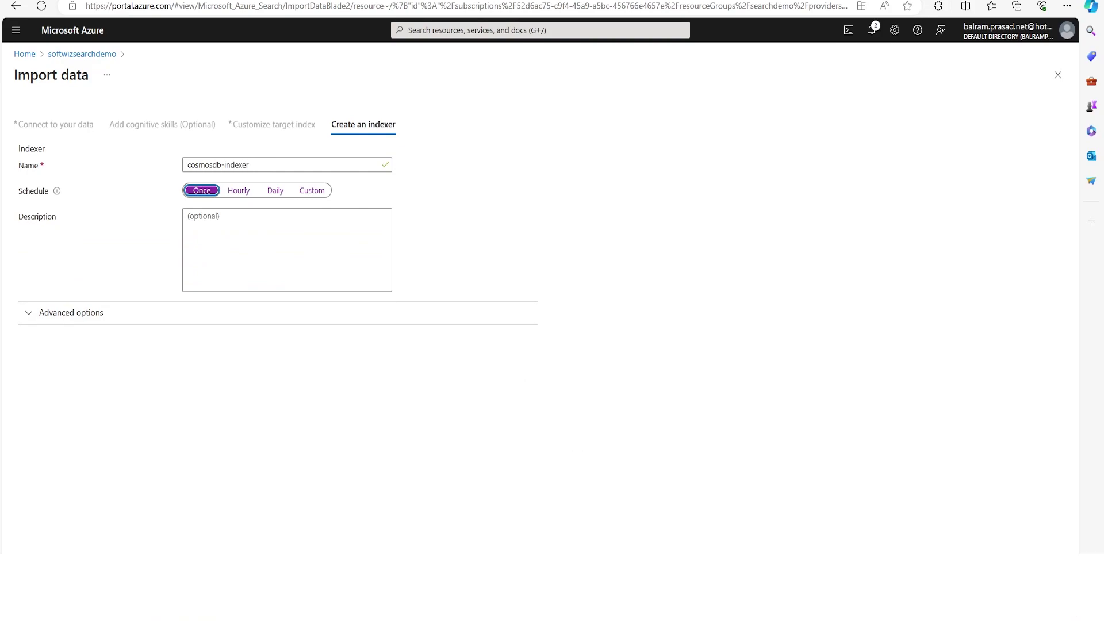
click(176, 595)
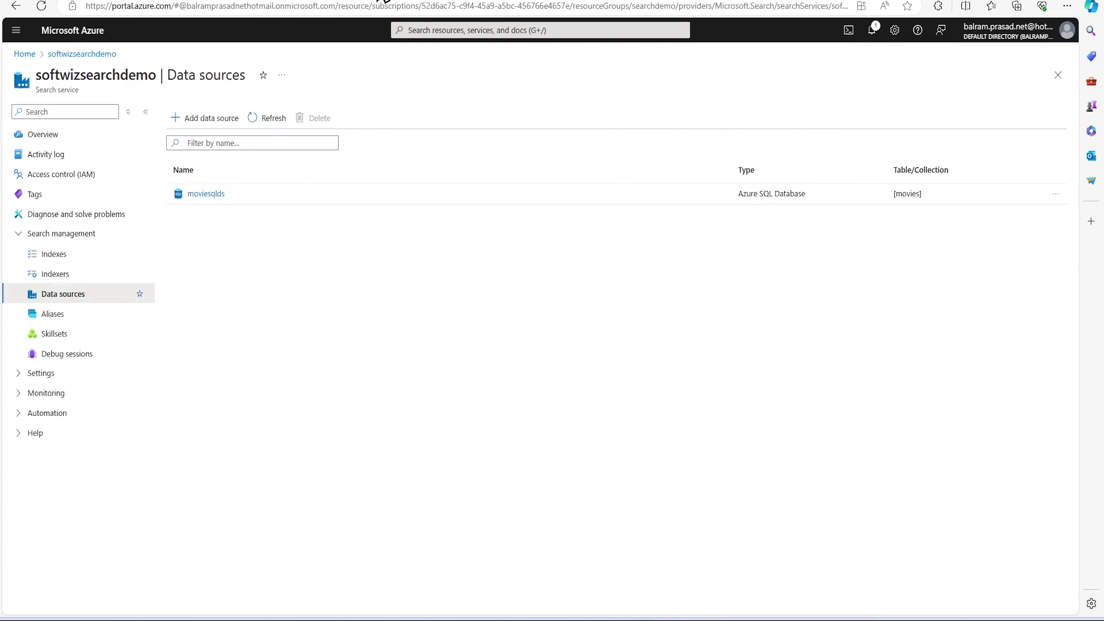
Refresh the data sources, indexes and indexers lists to check cosmosdb-indexer's run status.
click(267, 118)
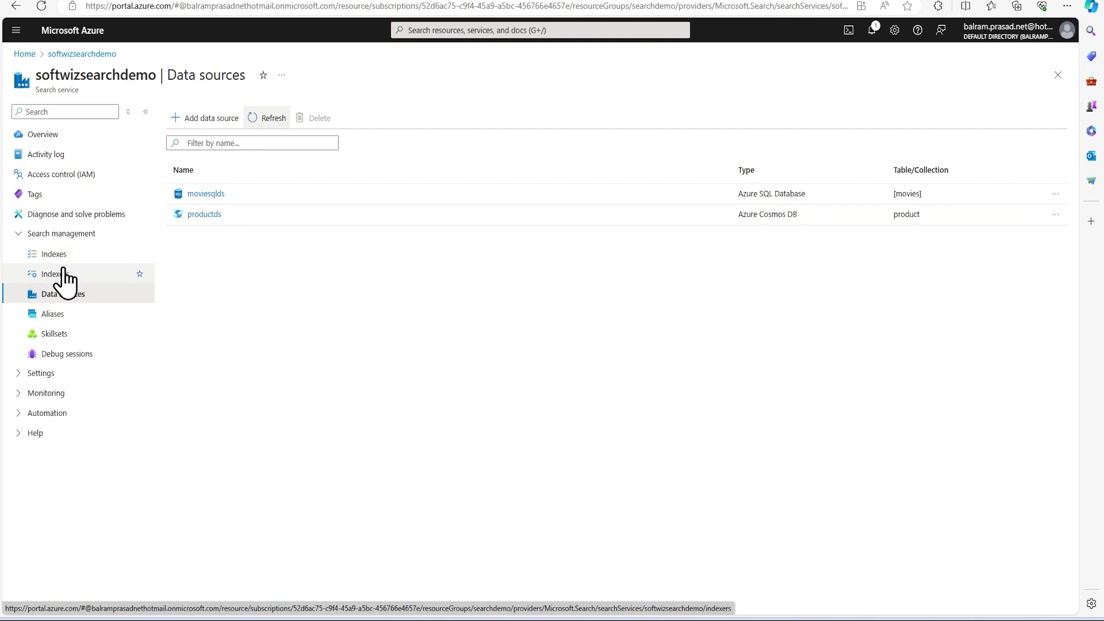
click(55, 274)
click(53, 254)
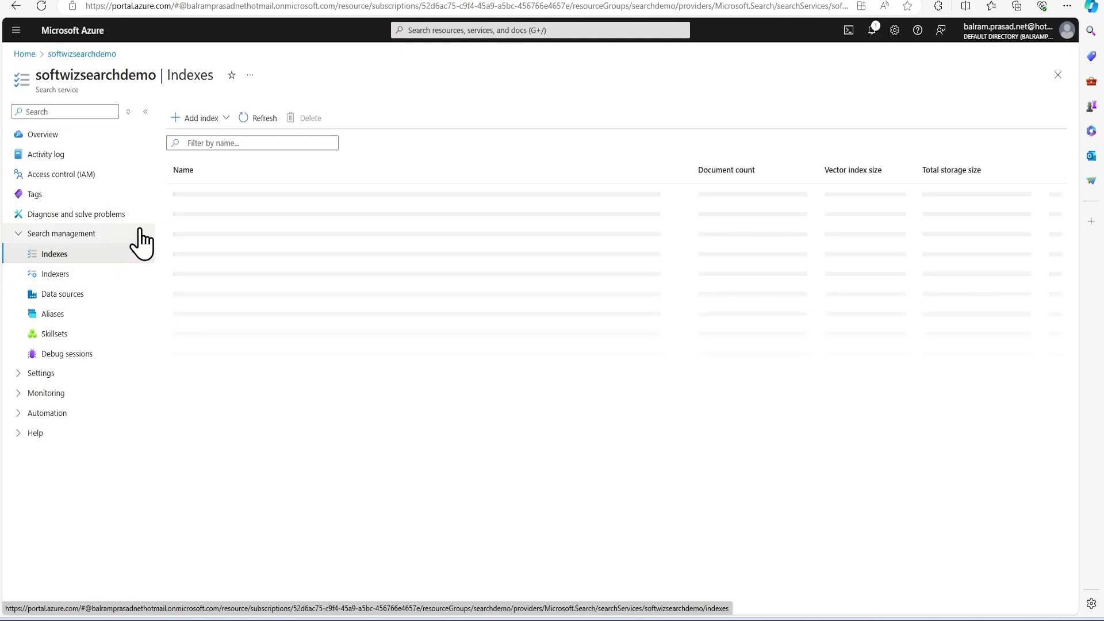
click(259, 118)
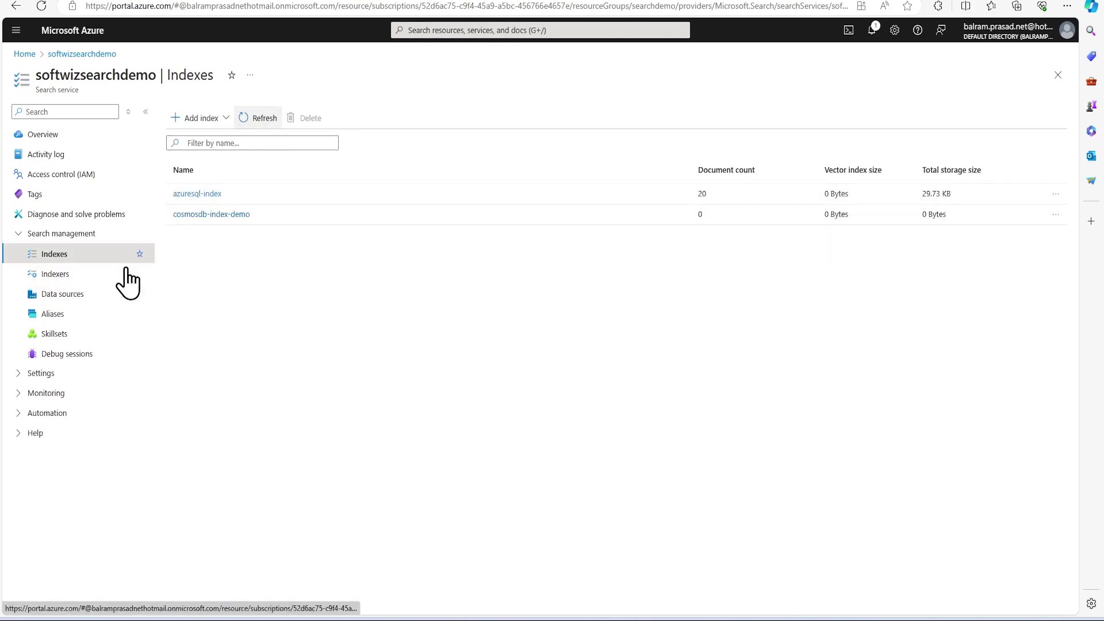
click(55, 273)
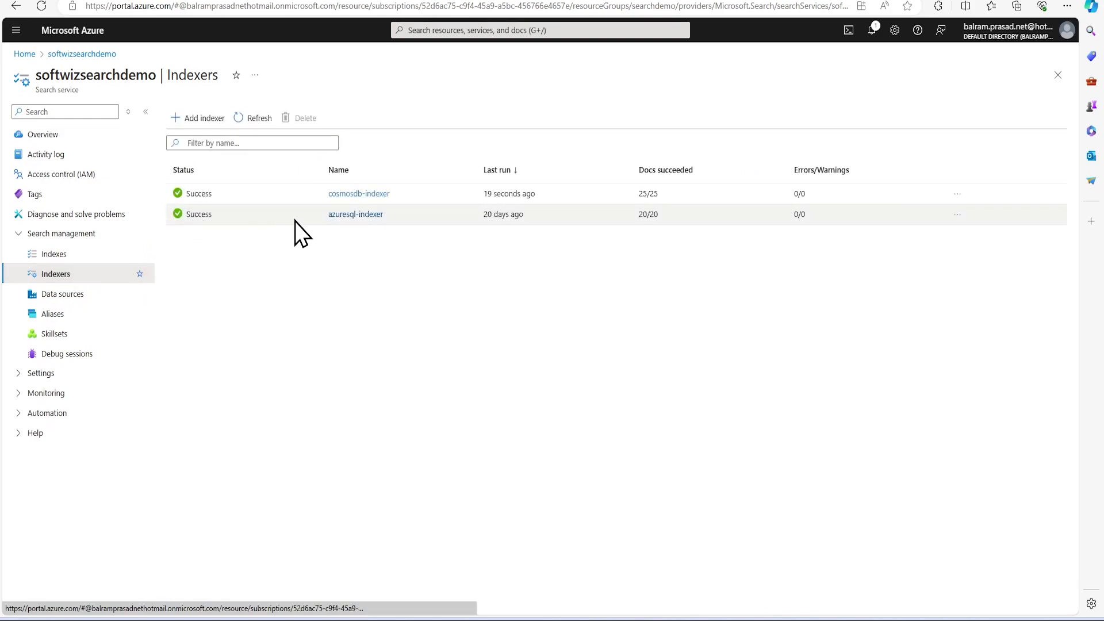
click(253, 117)
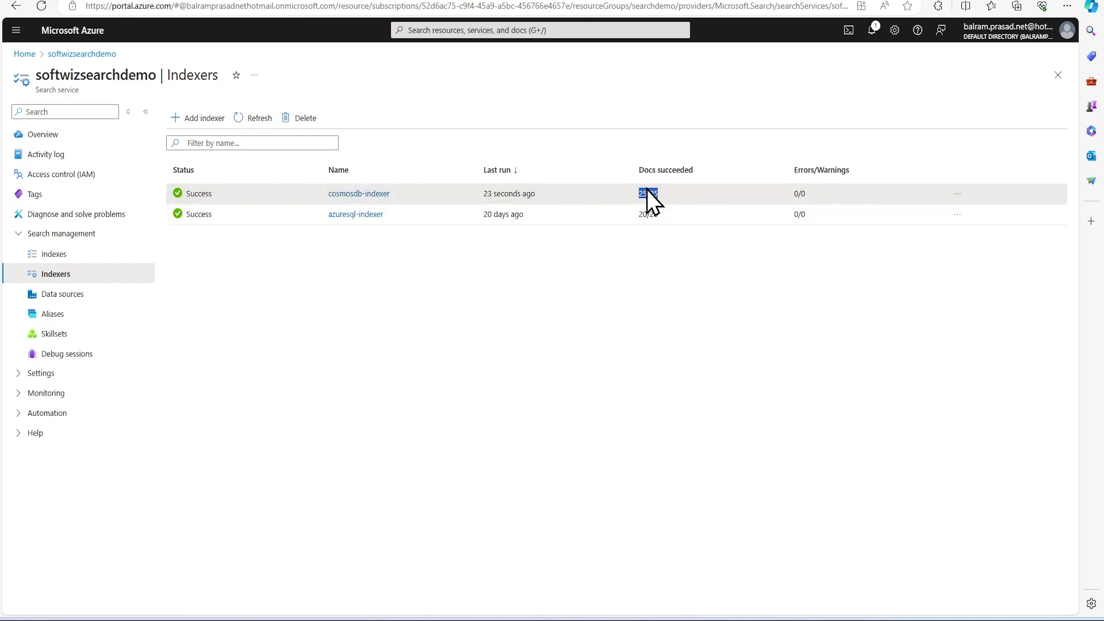
click(302, 7)
Refresh the Indexes list and confirm cosmosdb-index-demo shows 25 documents.
key(ctrl+Tab)
scroll(320, 388, down, 5)
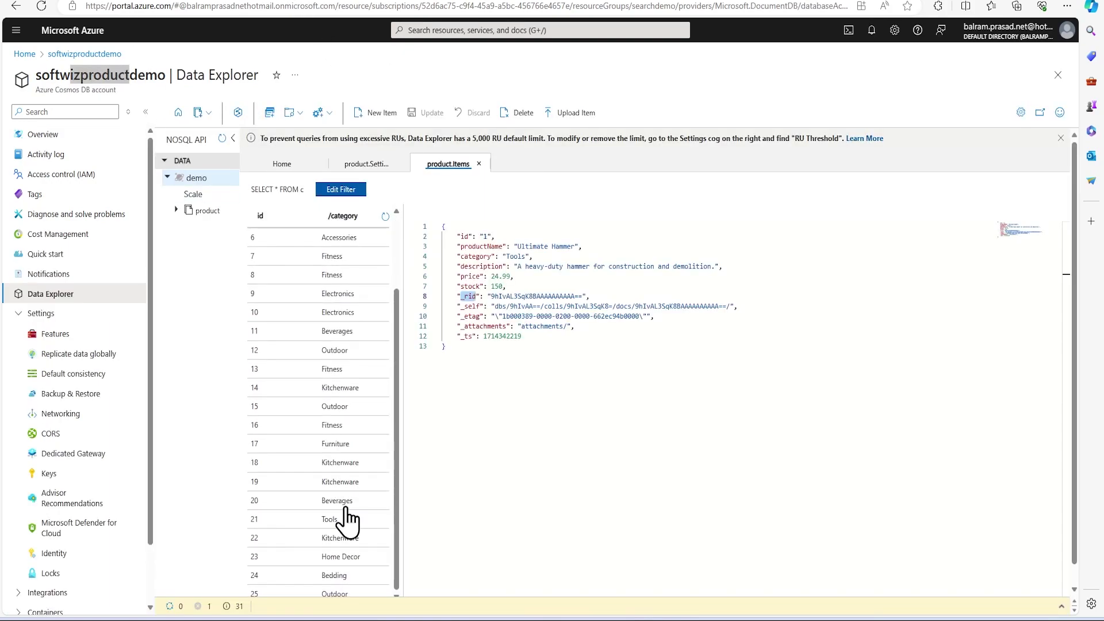
scroll(319, 388, down, 5)
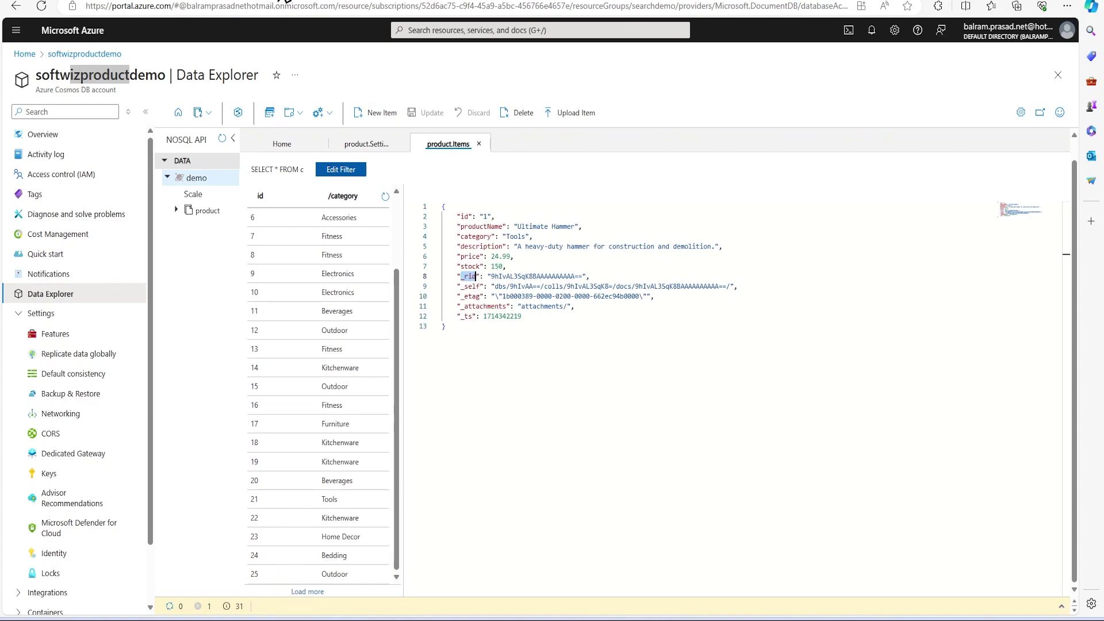
key(ctrl+Tab)
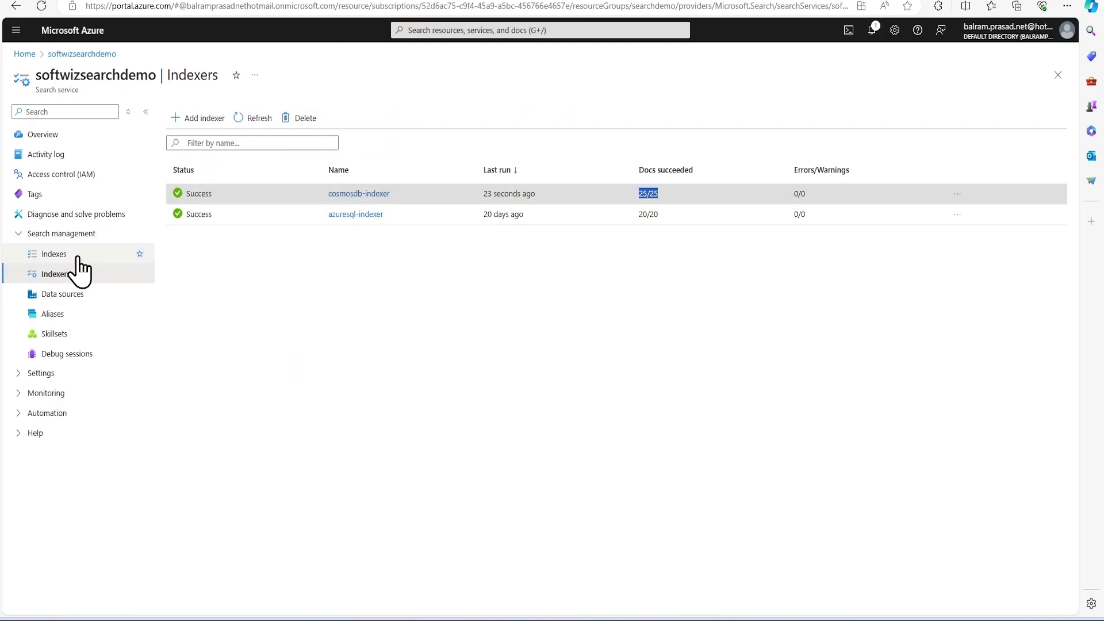
click(54, 253)
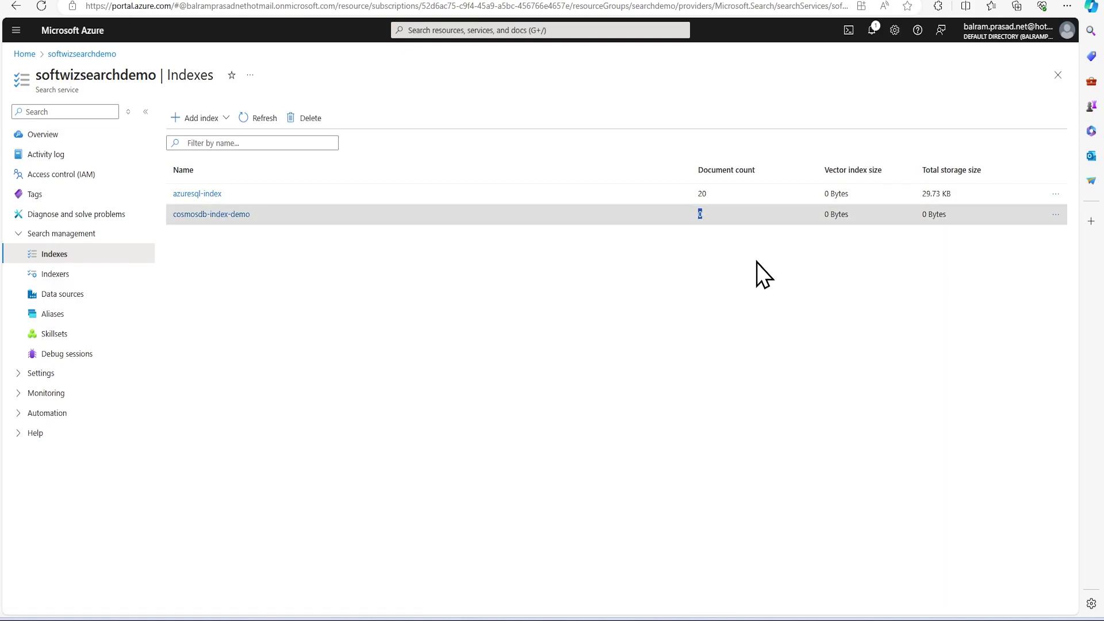
click(259, 118)
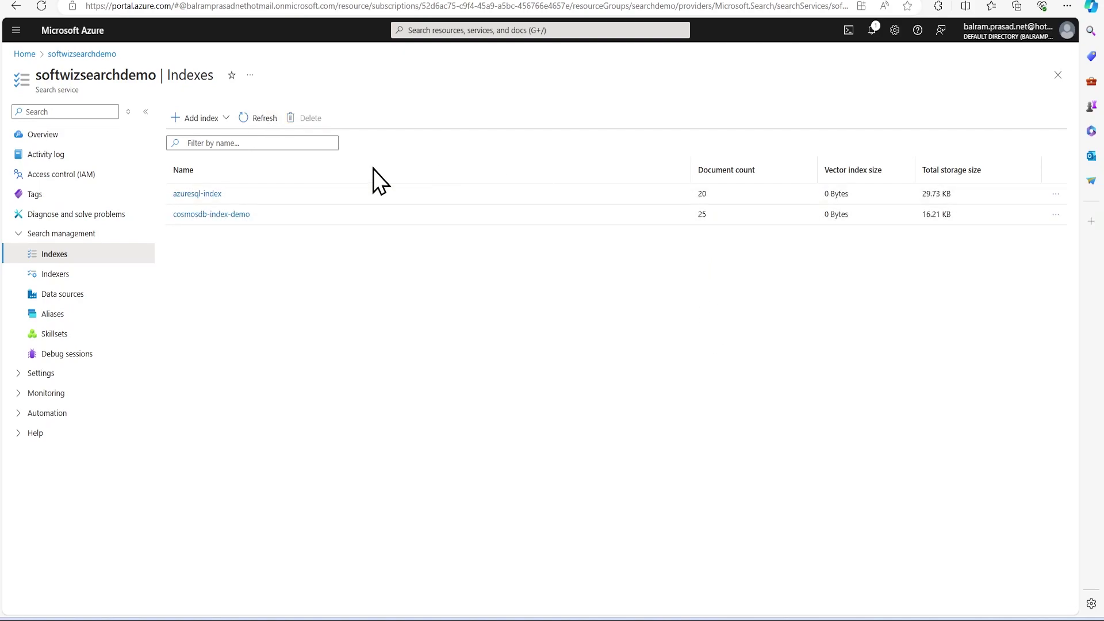
click(700, 217)
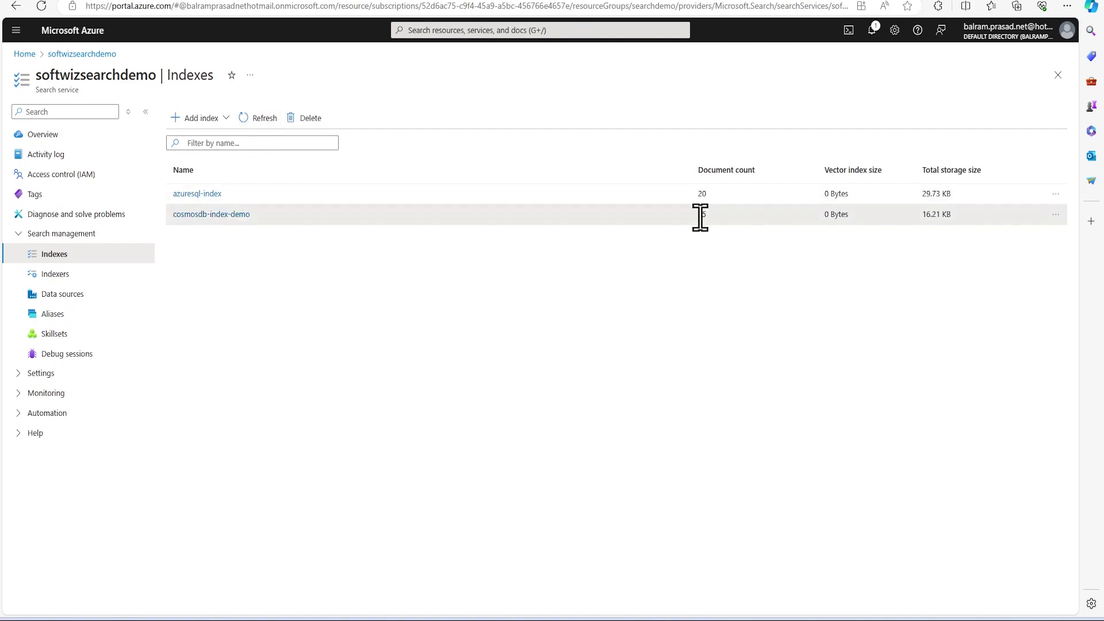
double_click(699, 218)
click(738, 301)
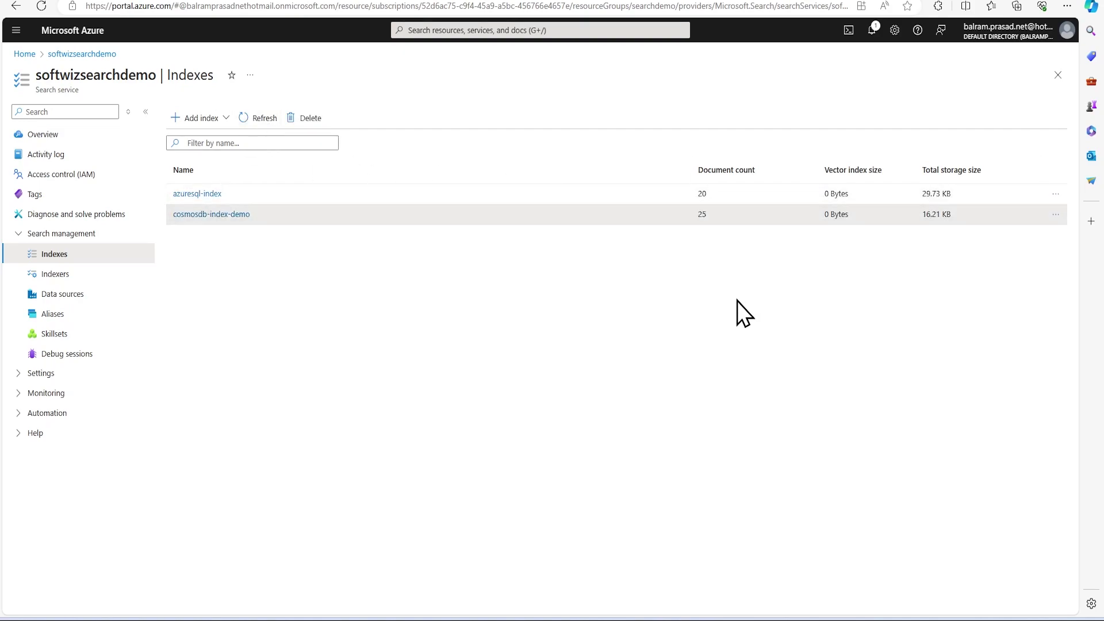
Open cosmosdb-index-demo and run an empty search returning all documents.
click(208, 214)
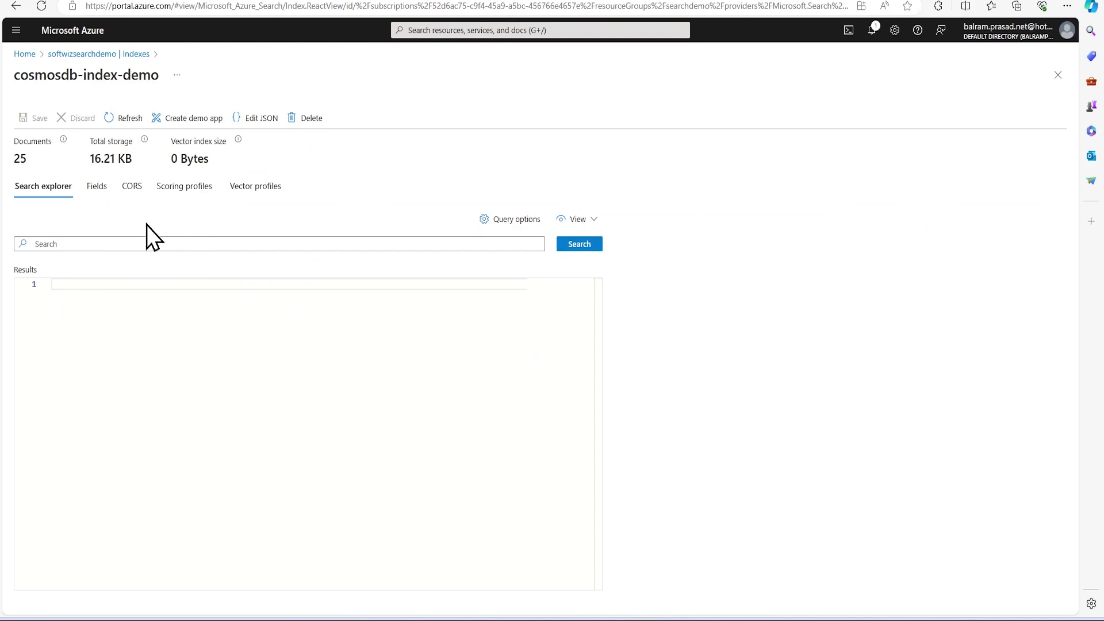
click(212, 243)
click(579, 244)
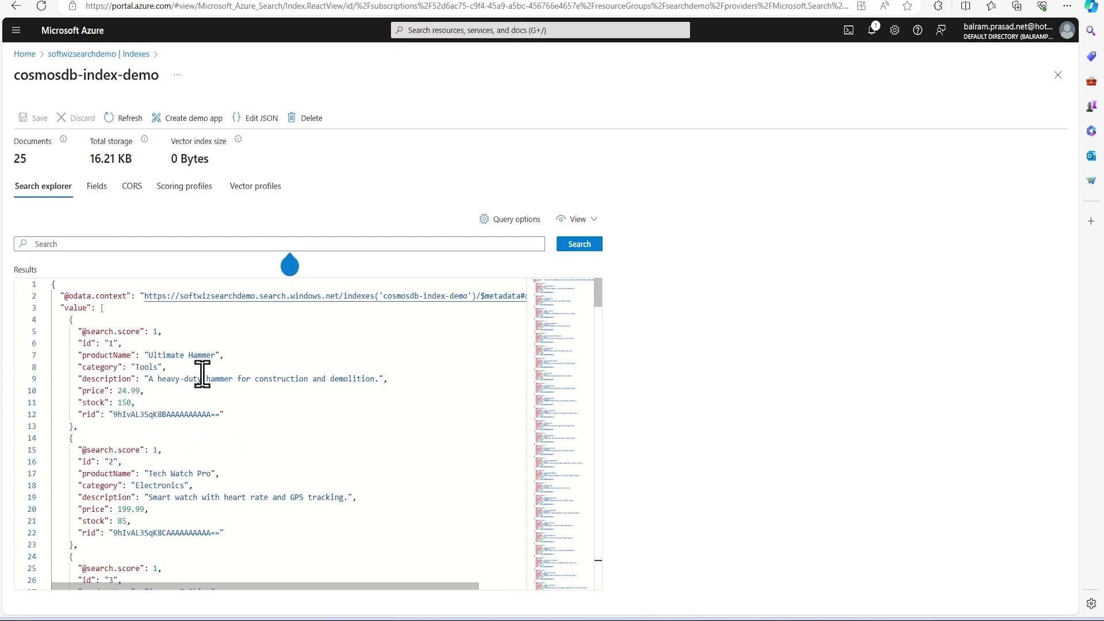
scroll(234, 464, down, 6)
scroll(234, 464, down, 5)
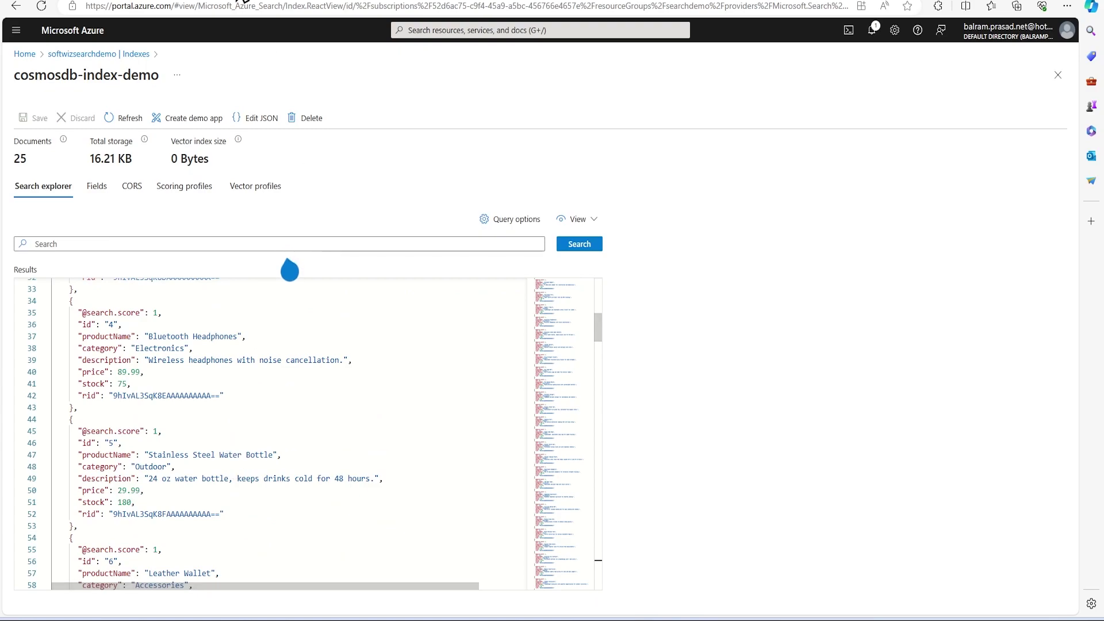
Copy Beverages from Cosmos DB product item 20 and search the index for it.
key(ctrl+Tab)
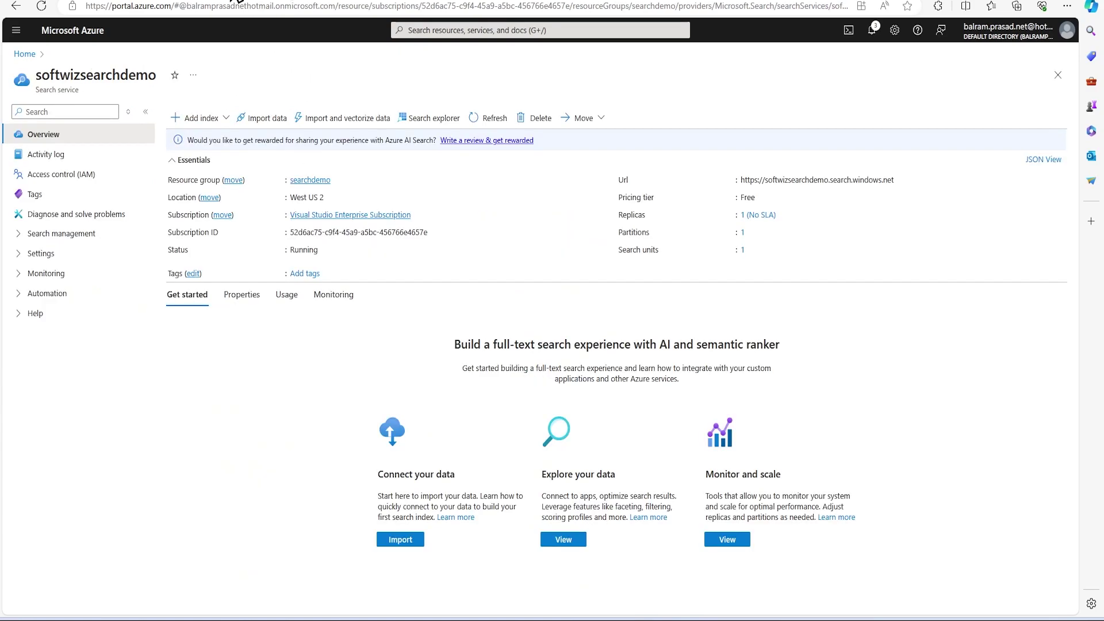
key(ctrl+Tab)
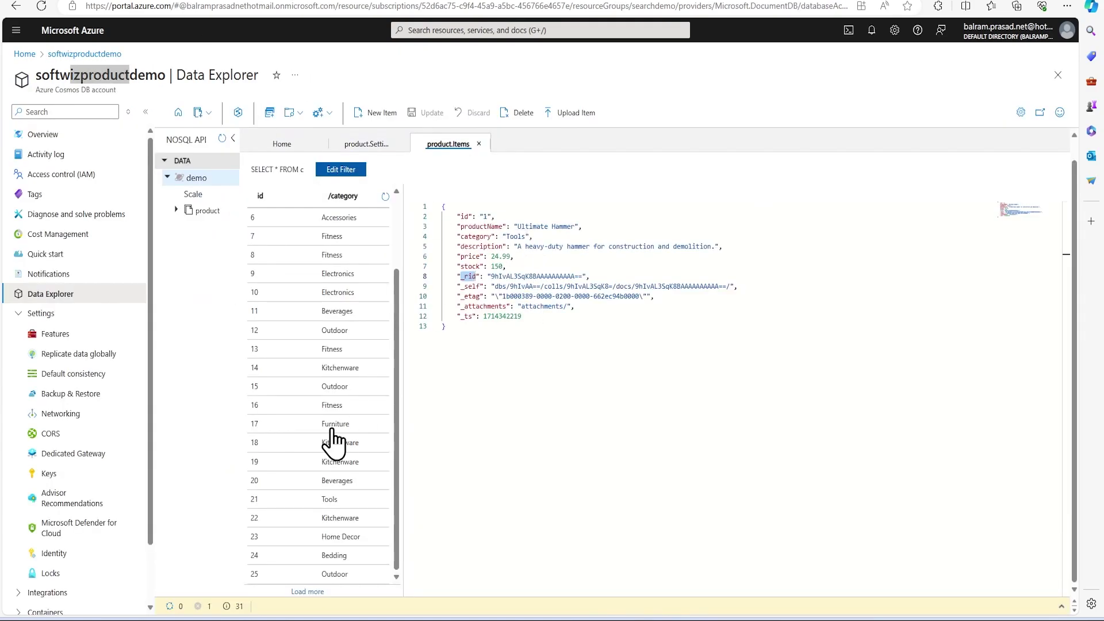
click(338, 482)
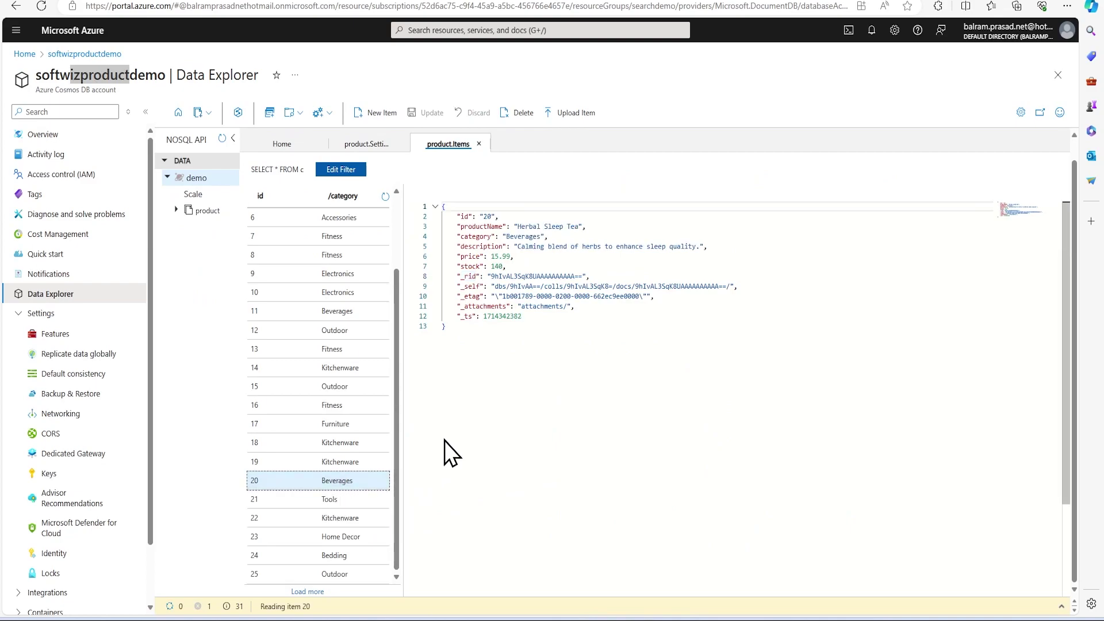
double_click(523, 237)
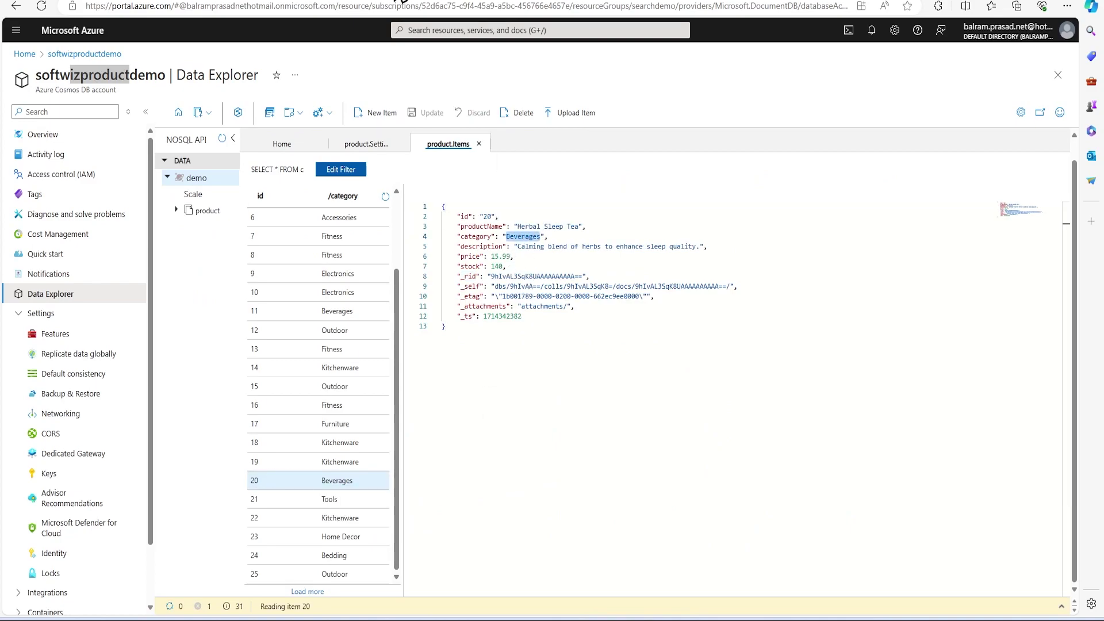
key(ctrl+c)
key(ctrl+Tab)
click(95, 244)
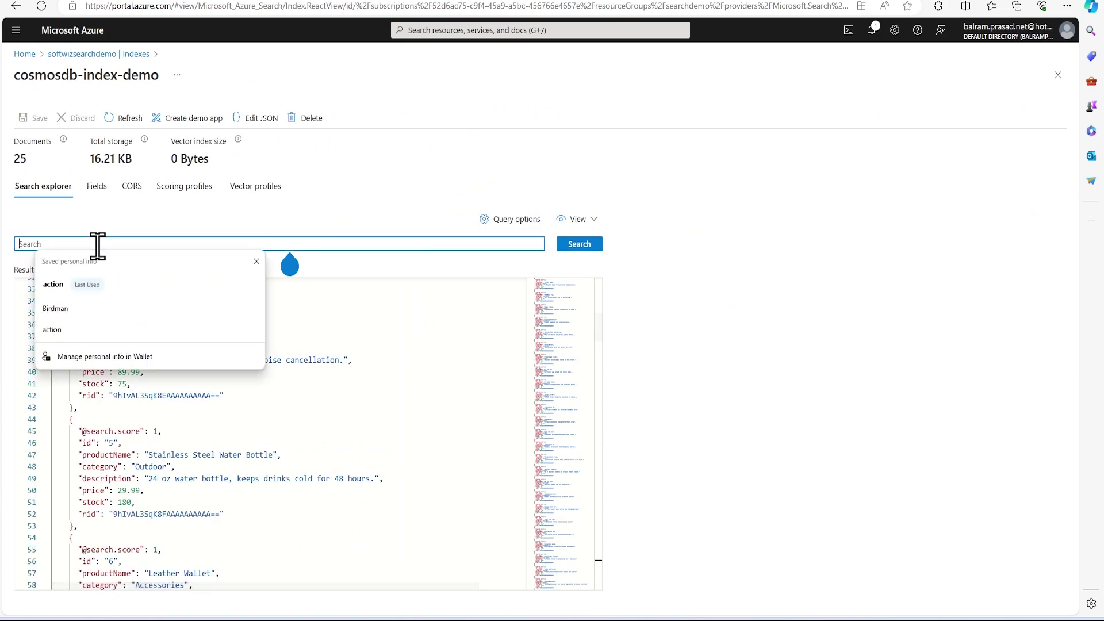
key(ctrl+v)
key(Return)
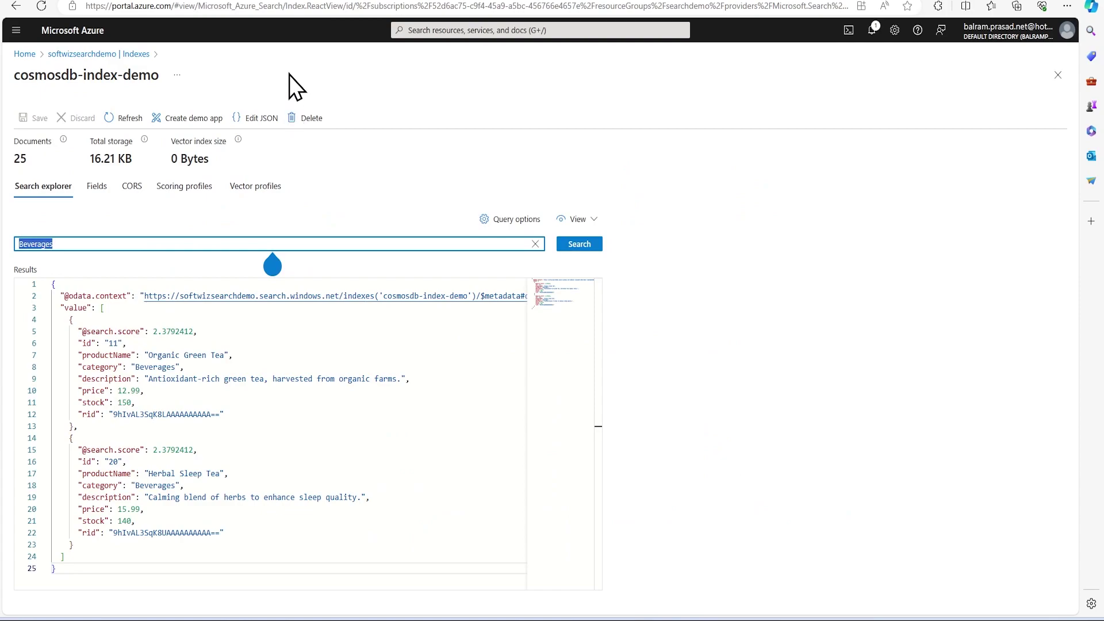
text(show me hamm)
text(ow me)
text(product)
Search 'show me hammer product', highlight the Ultimate Hammer result, and return to the overview.
key(Return)
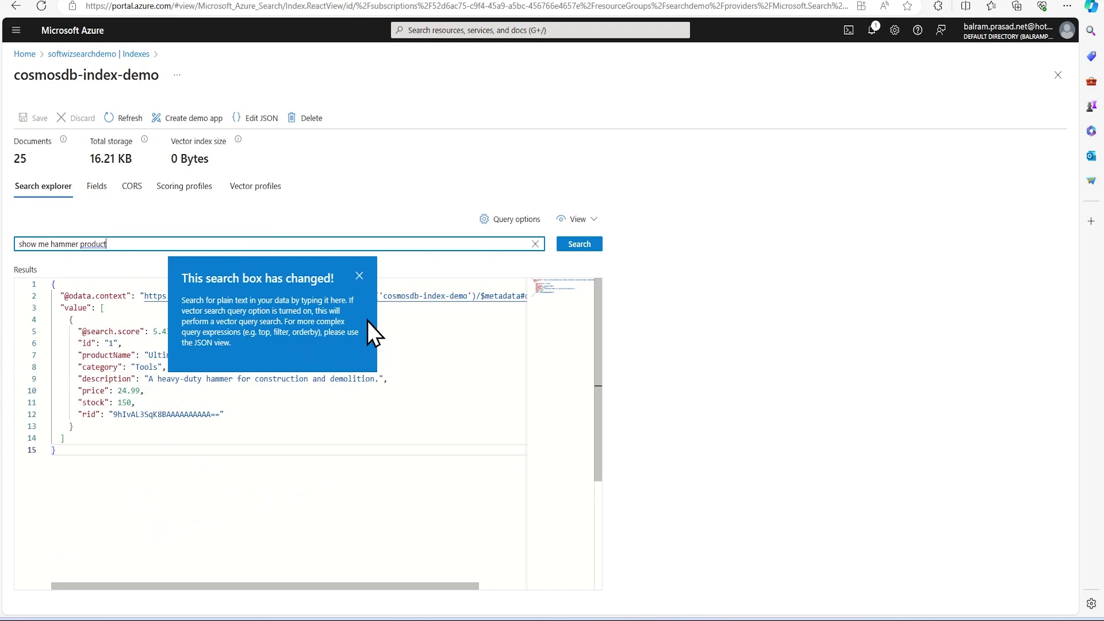
click(360, 283)
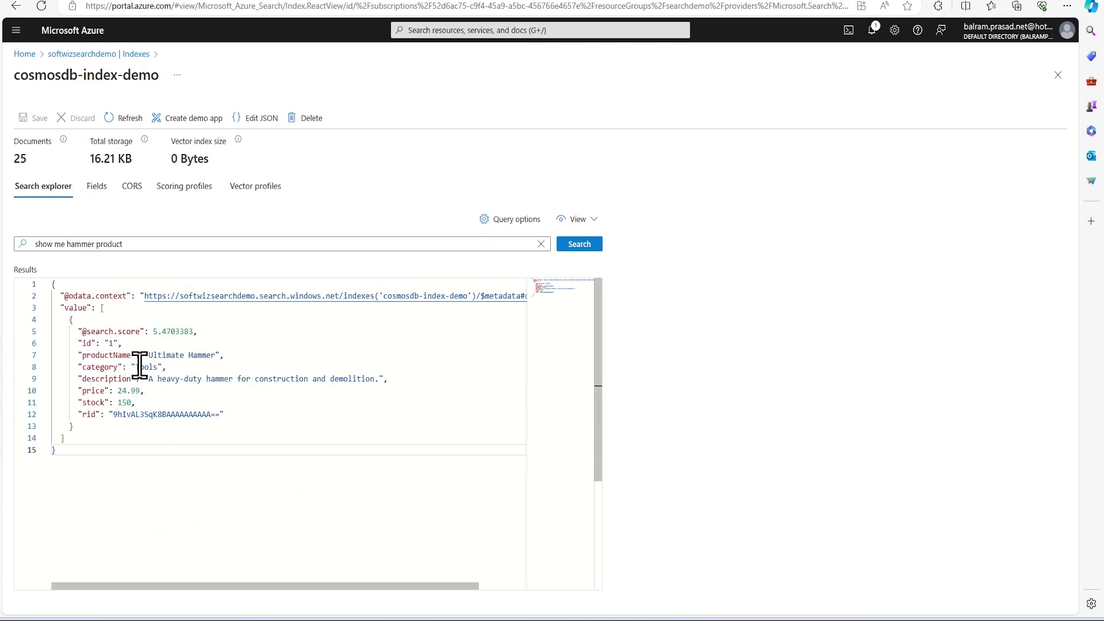
drag(139, 365, 223, 356)
click(275, 390)
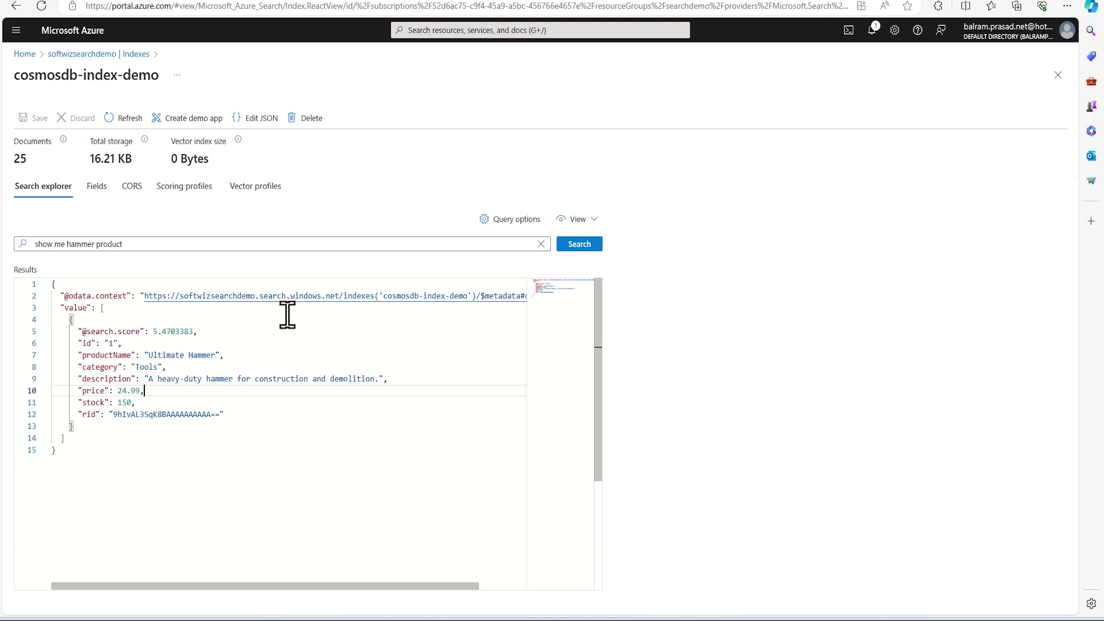
key(alt+Left)
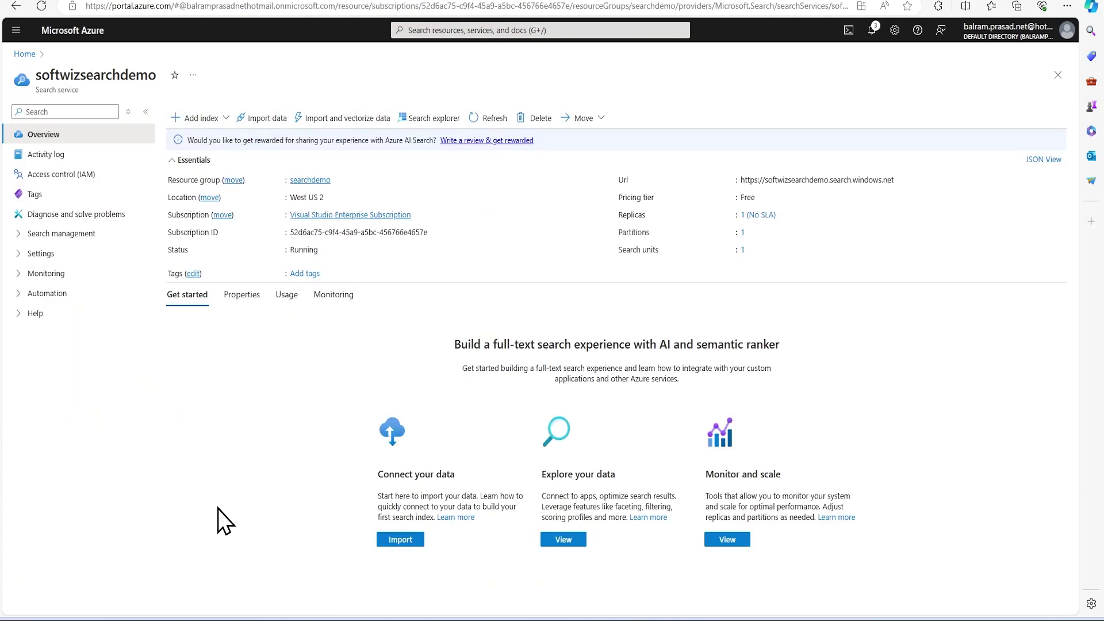
From softwizproductdemo's Integrations, add Azure AI Search with softwizsearchdemo and reach Connect to your data.
key(ctrl+Tab)
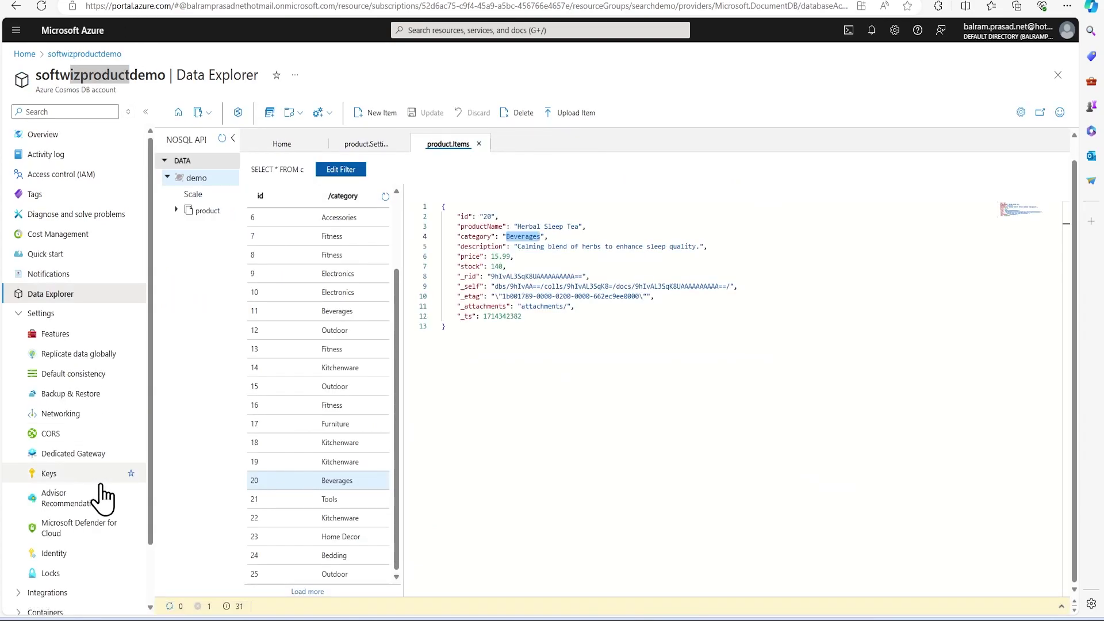
scroll(130, 579, down, 2)
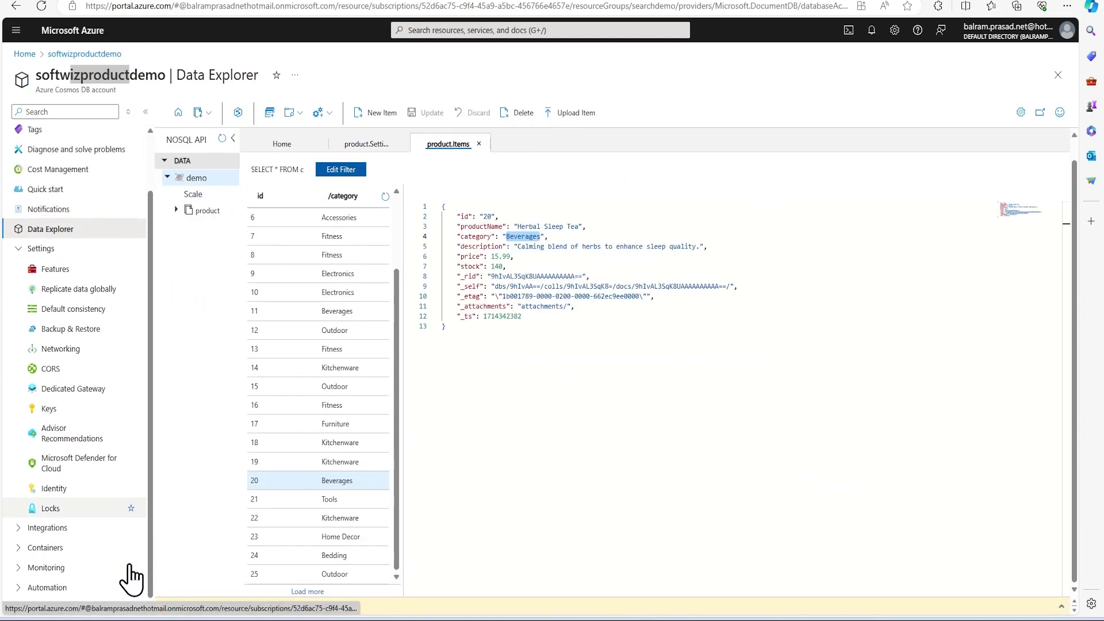
click(74, 525)
scroll(76, 539, down, 2)
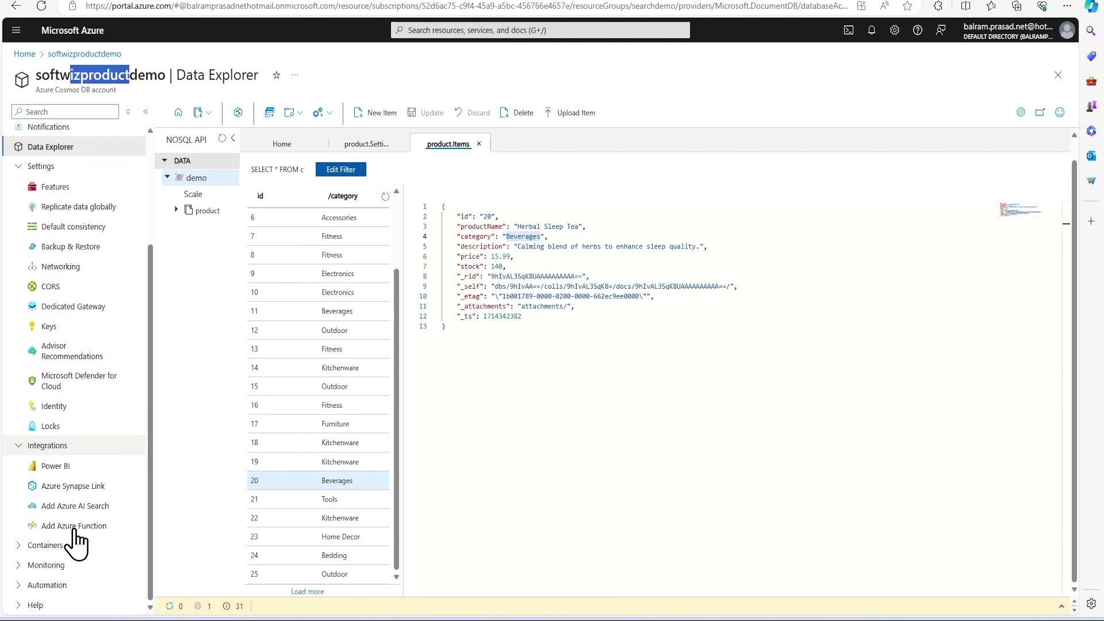
click(88, 506)
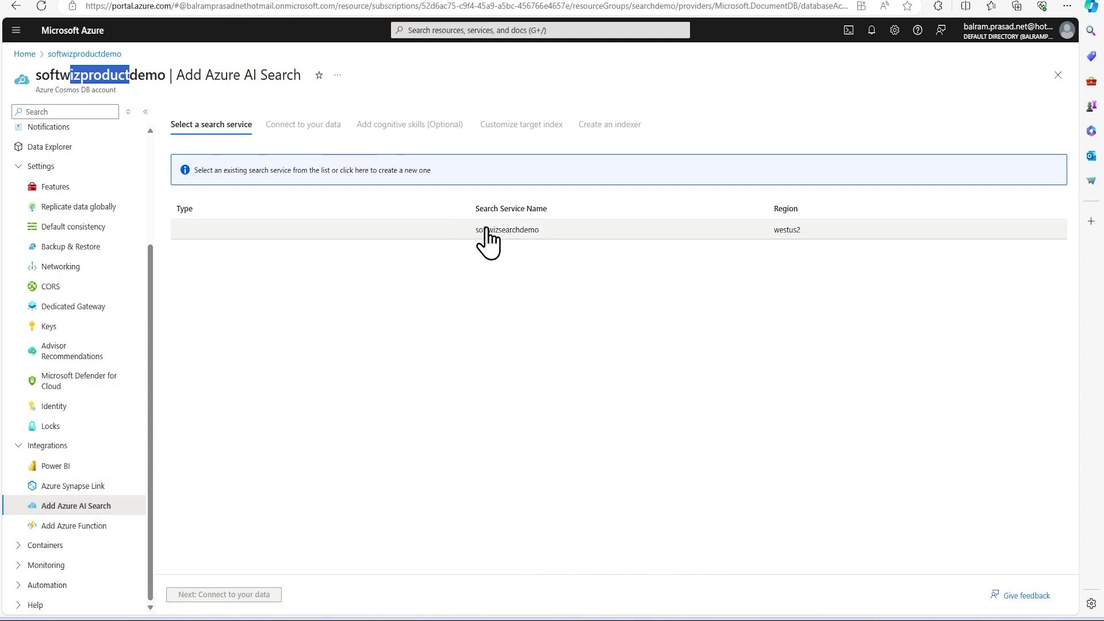
click(432, 320)
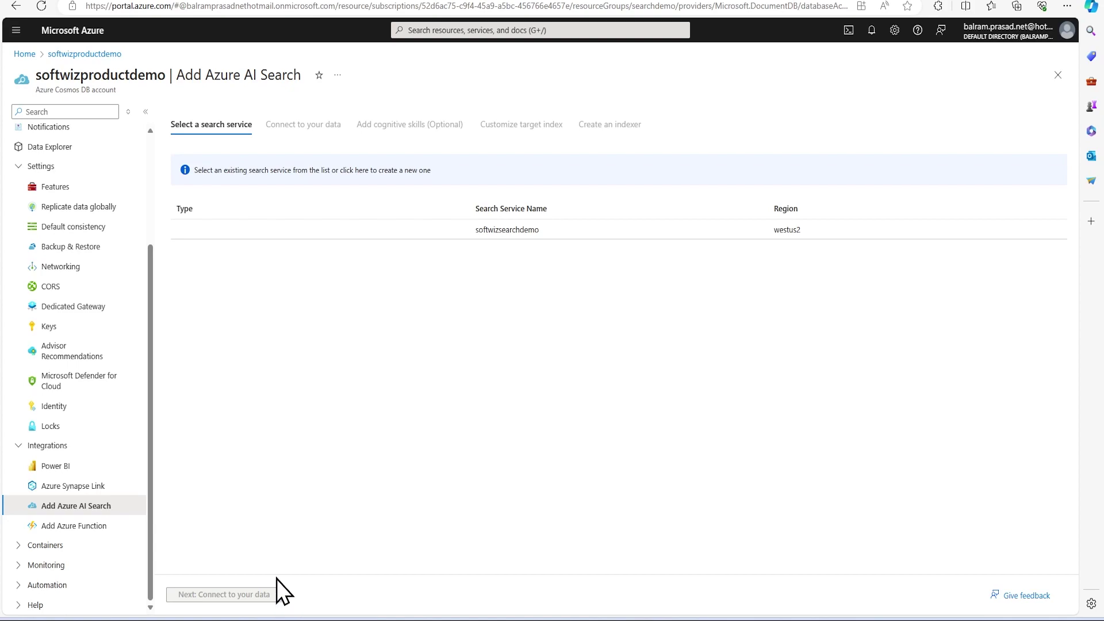
click(435, 229)
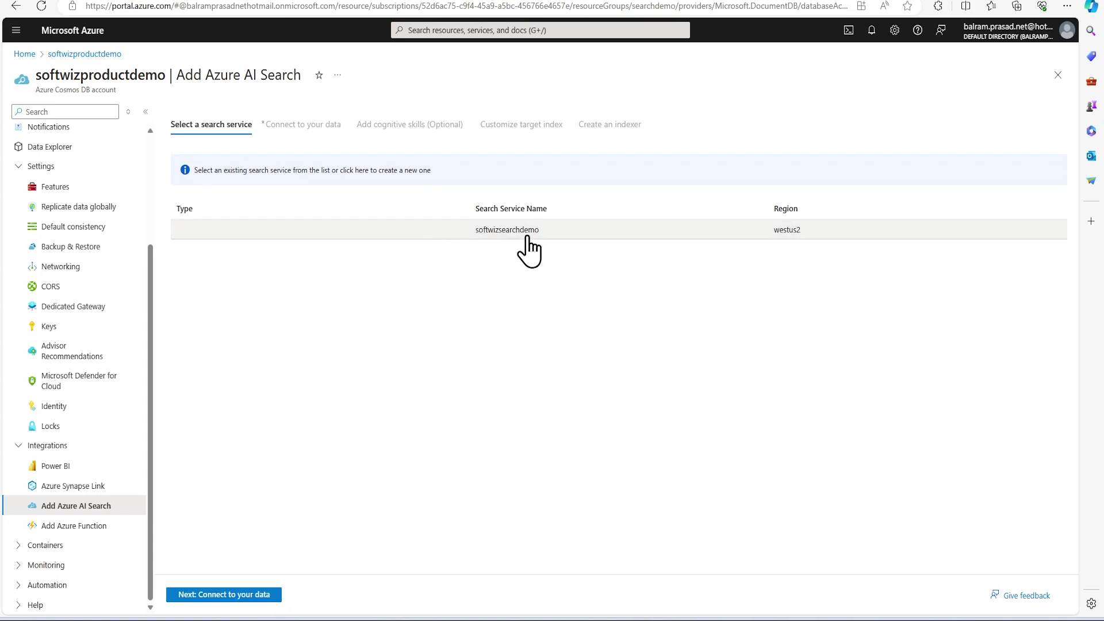
click(215, 595)
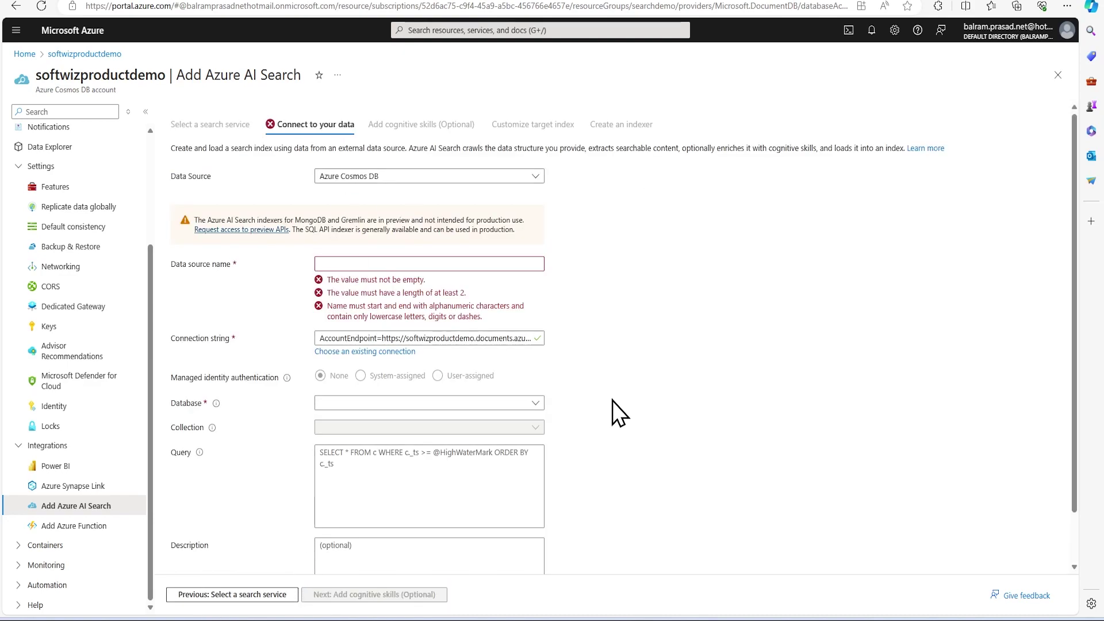
scroll(612, 400, down, 1)
scroll(612, 399, up, 1)
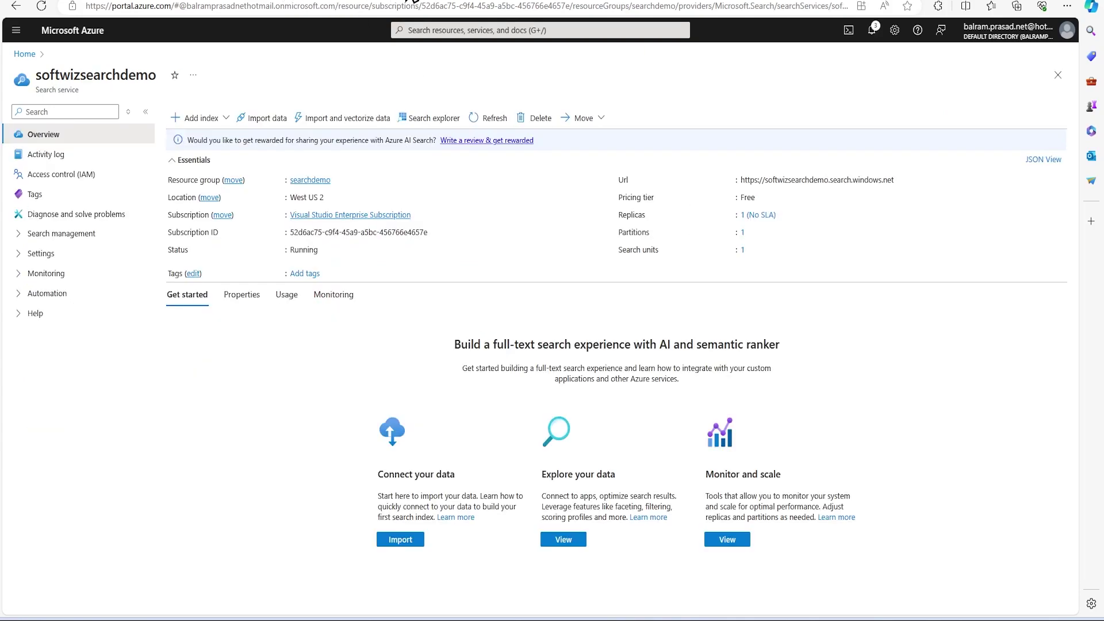
key(ctrl+Tab)
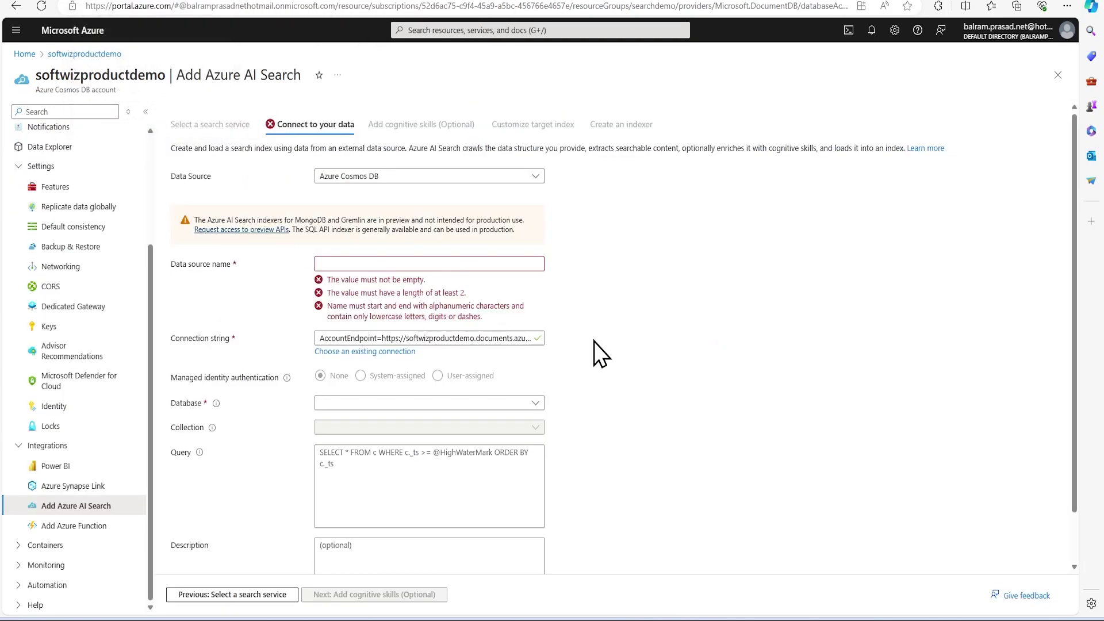